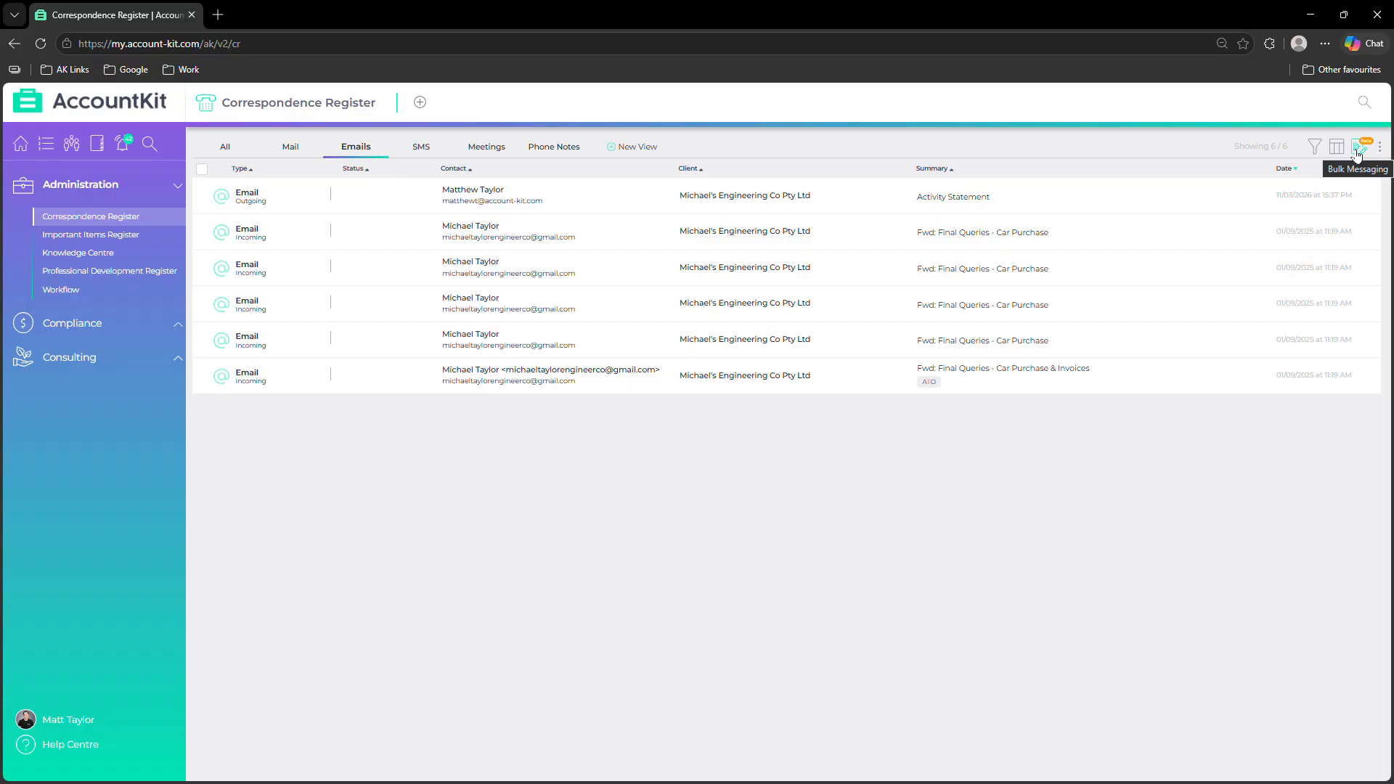
# Open Bulk Messaging and check the actions available for the existing Tax Planning 2025/26 Campaign
pyautogui.click(1356, 150)
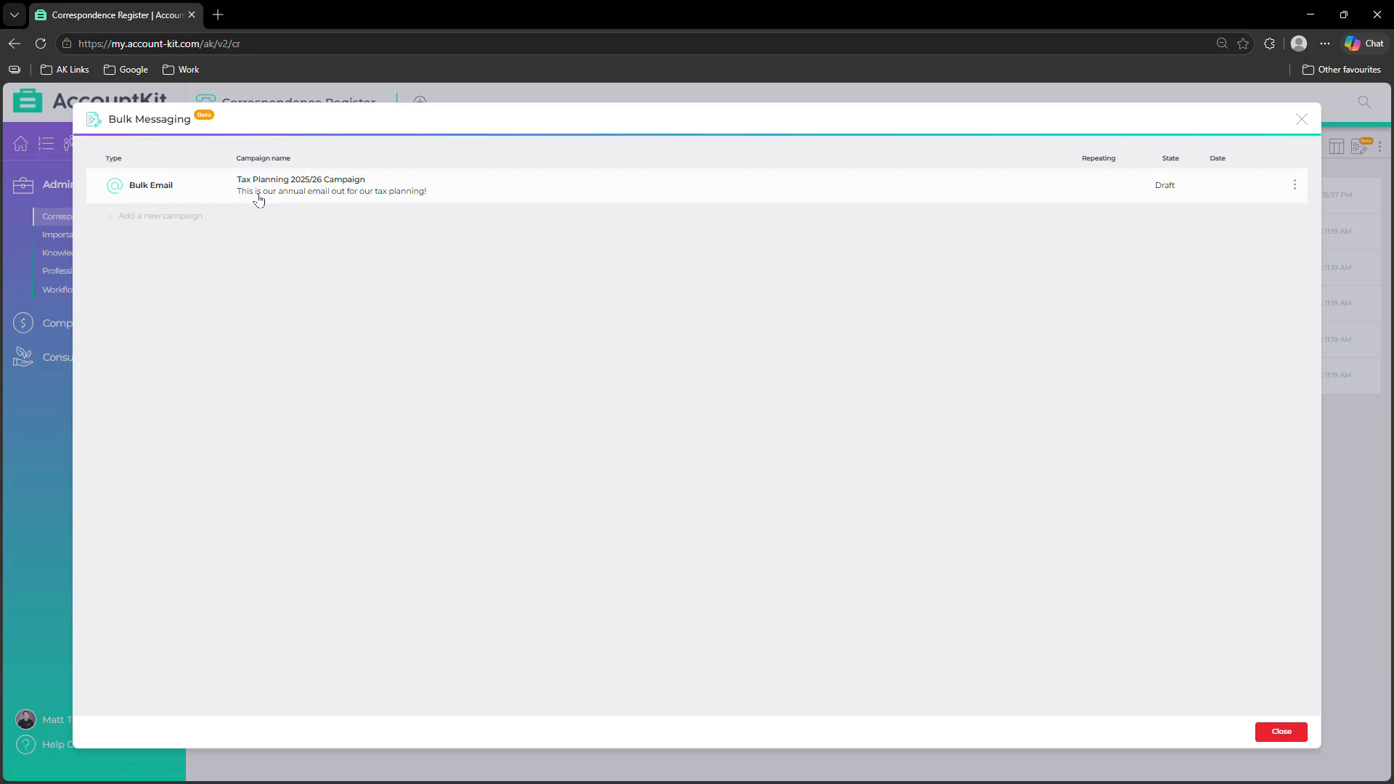
pyautogui.click(1295, 187)
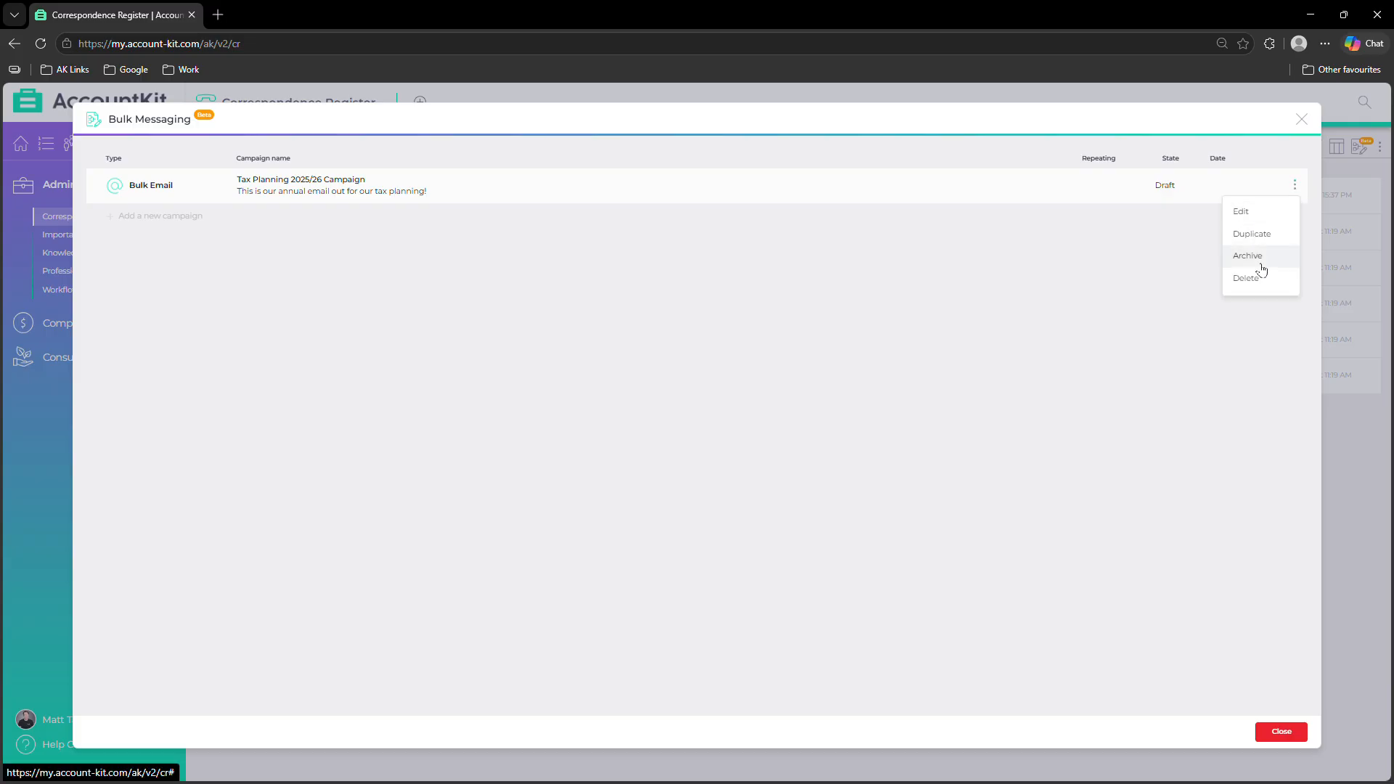
pyautogui.click(692, 299)
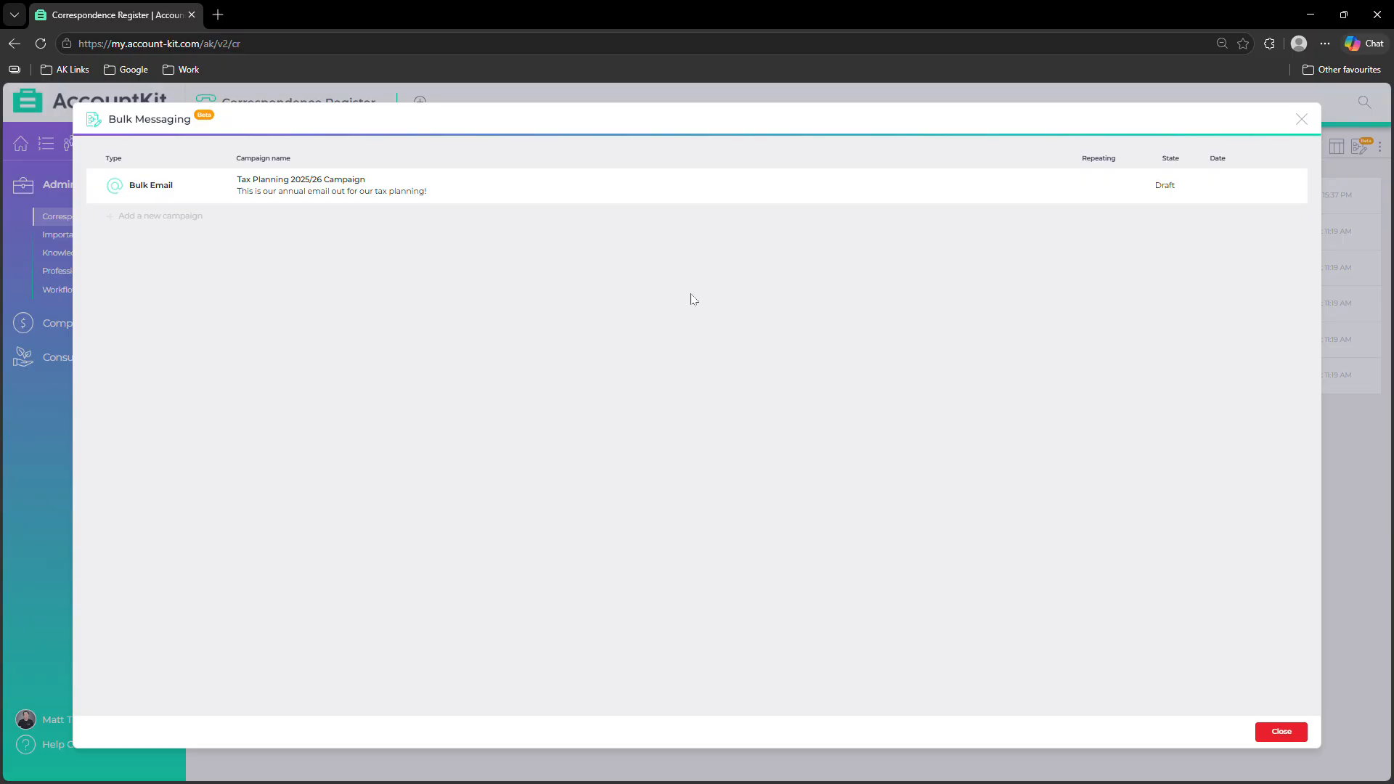
# Add a new email campaign and name it "Tax Planning Information"
pyautogui.click(166, 217)
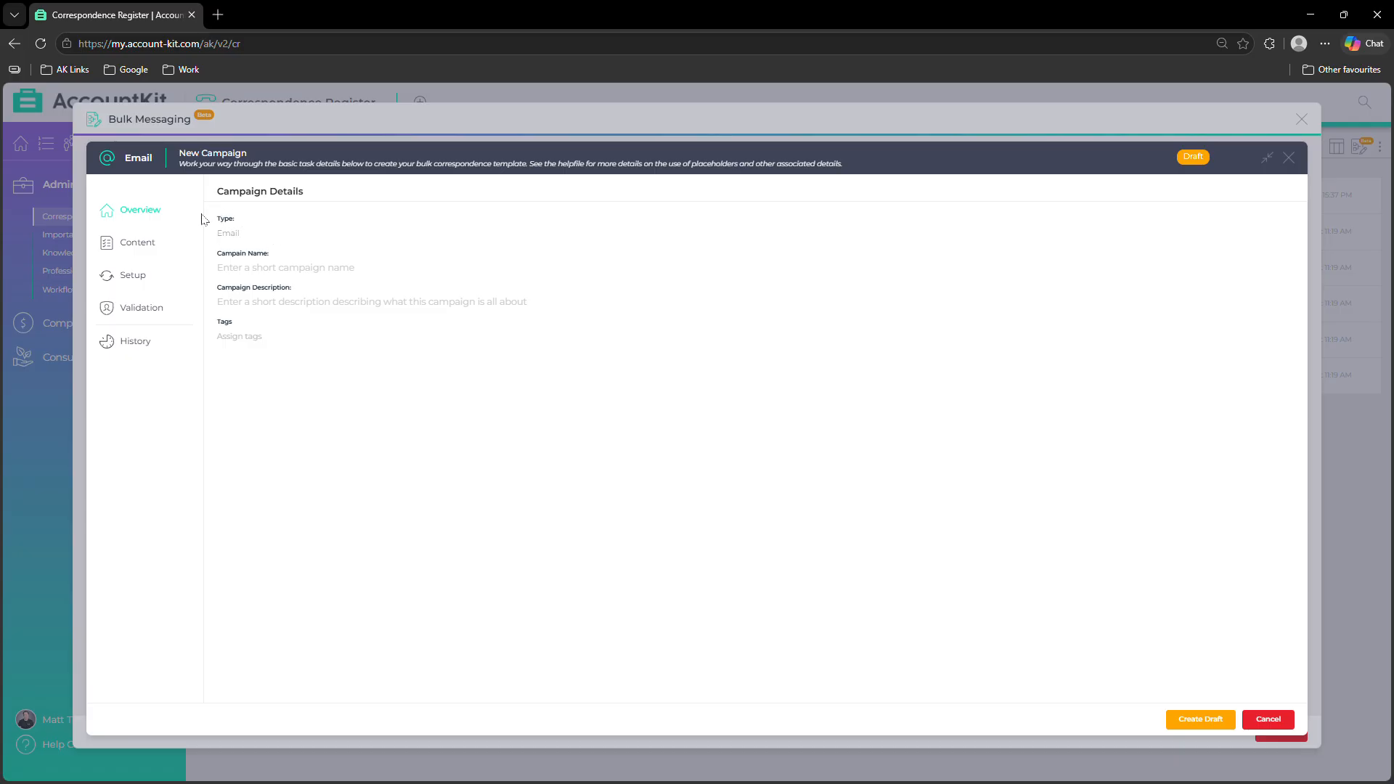
pyautogui.click(222, 256)
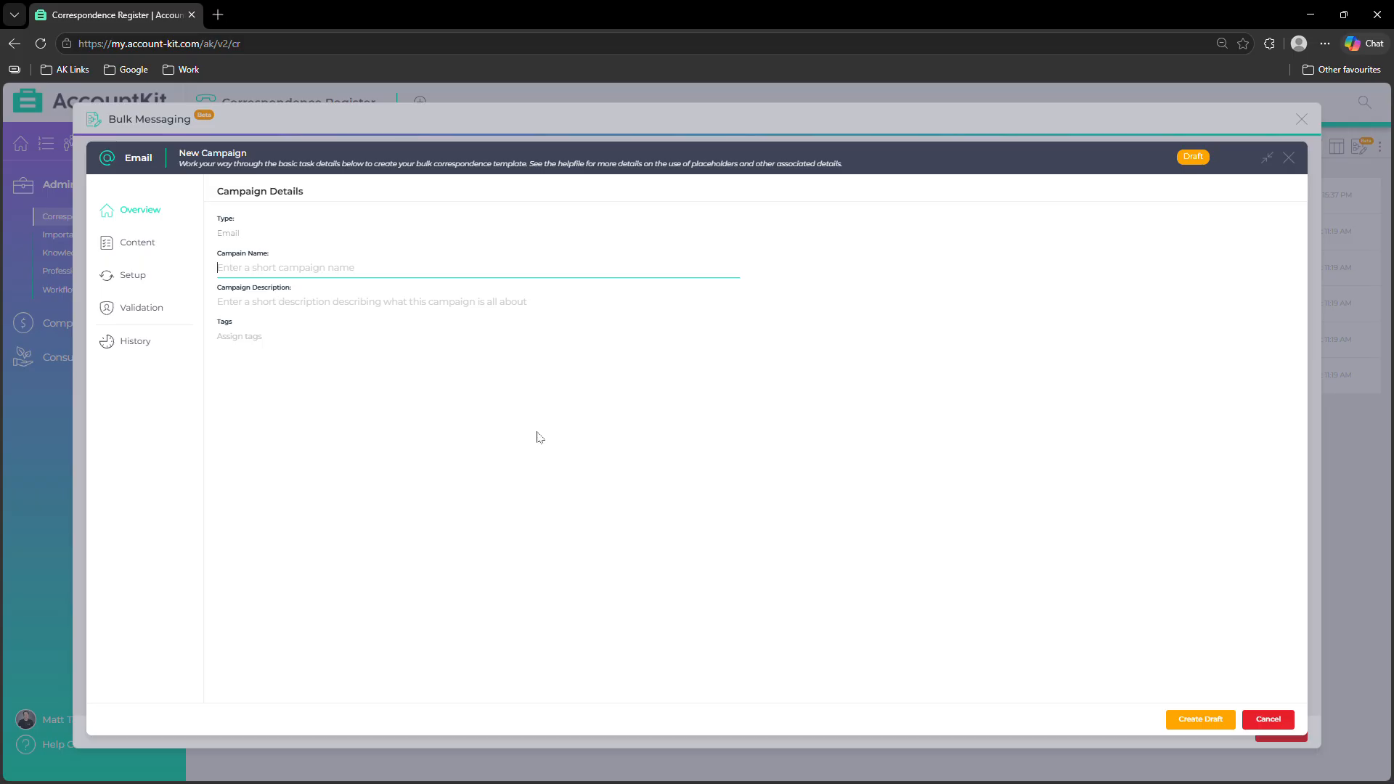
pyautogui.write('Tax Planning Information')
# Insert the "{{finyear-1}}/{{finyearshort}} | Tax Planning" text template as the campaign's email content
pyautogui.click(144, 244)
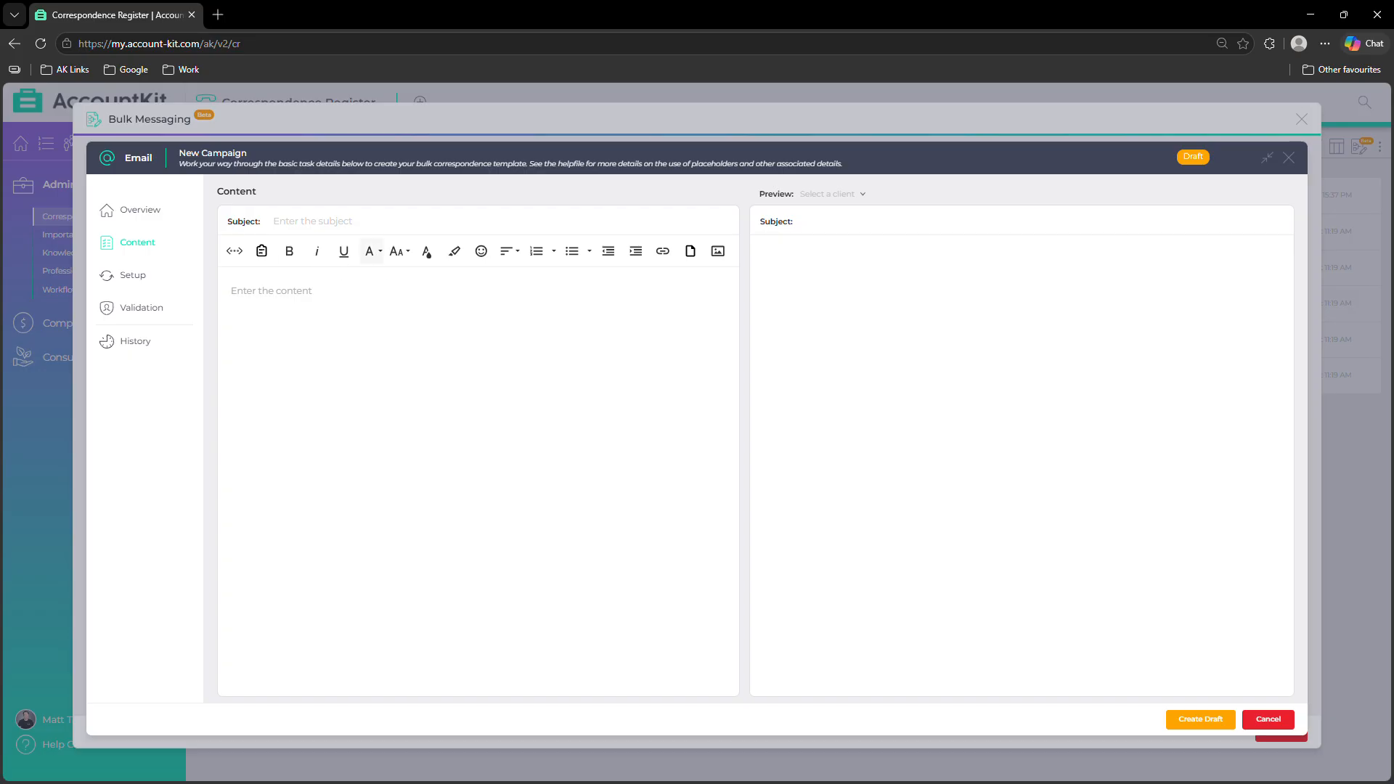
pyautogui.click(263, 254)
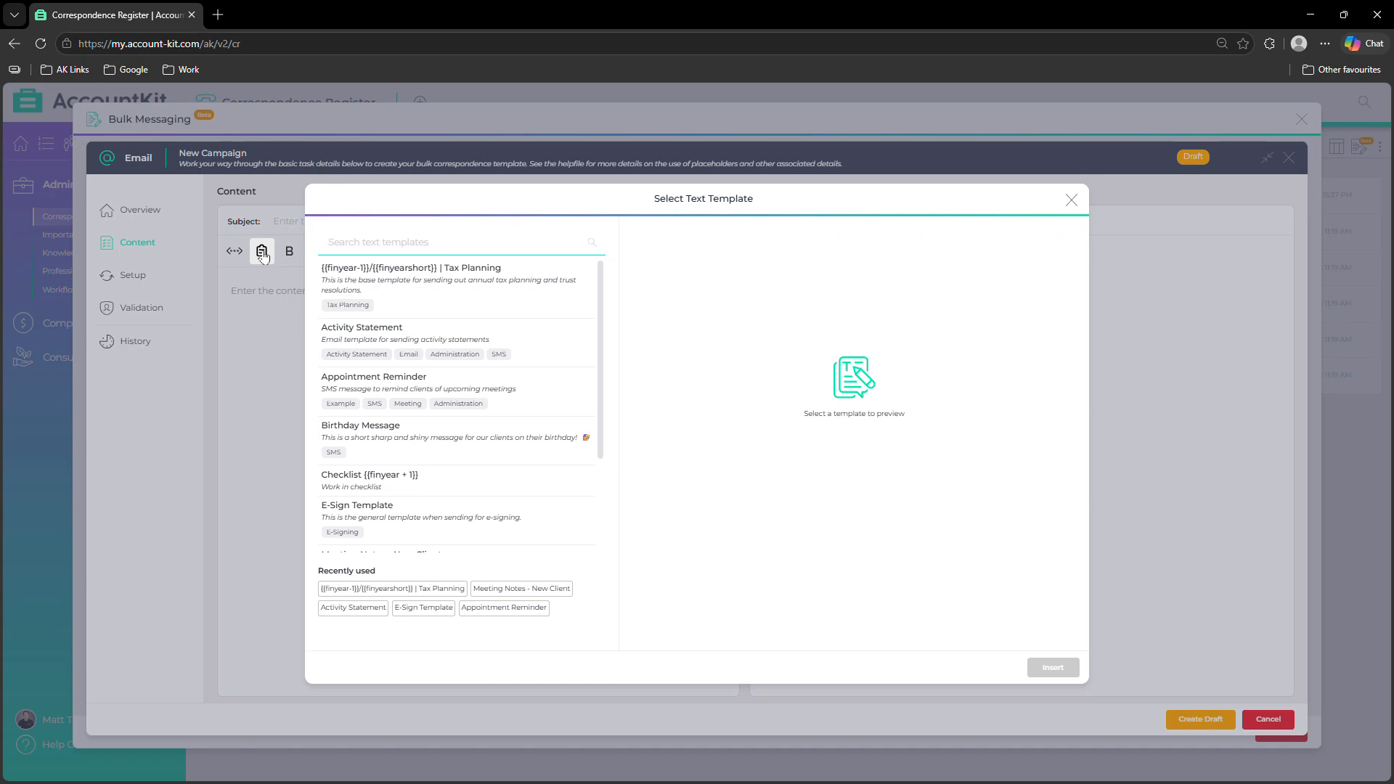
pyautogui.click(445, 290)
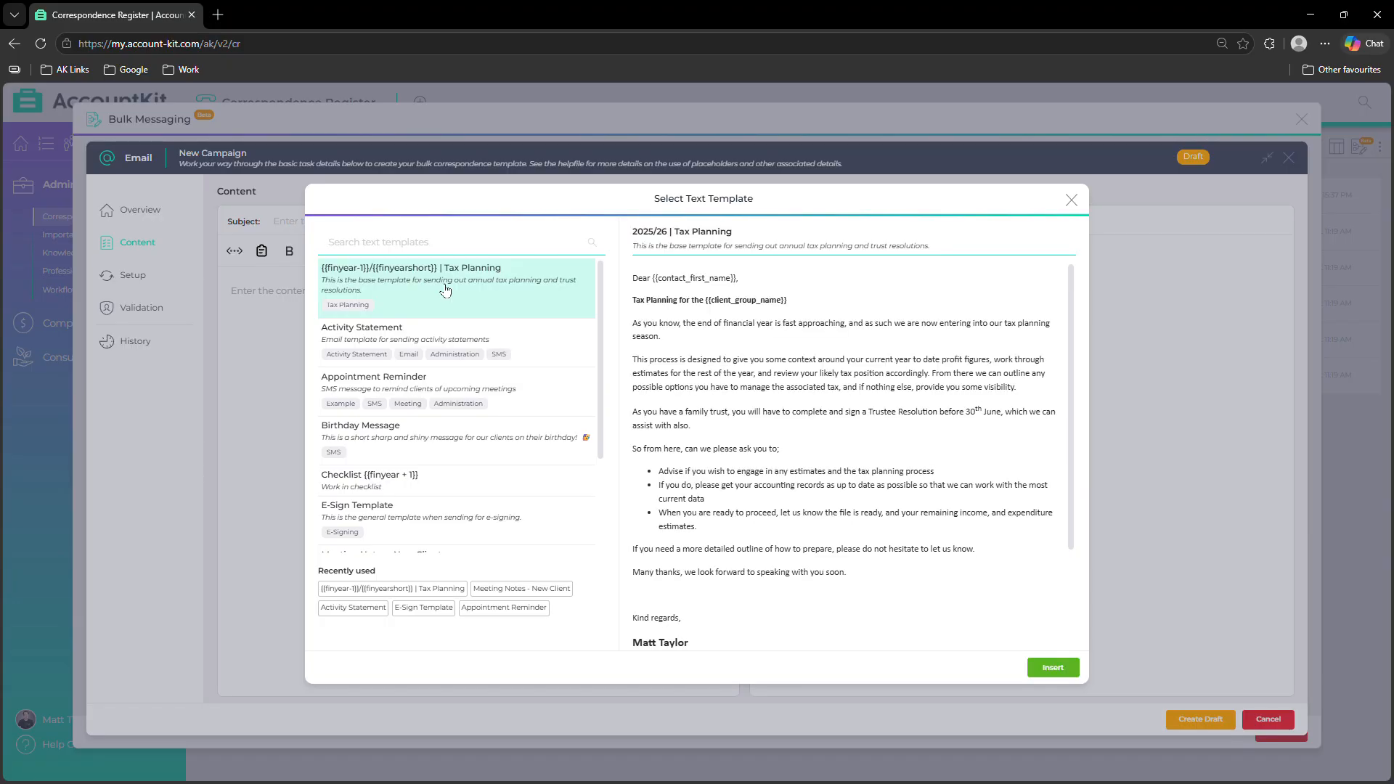
pyautogui.click(1052, 668)
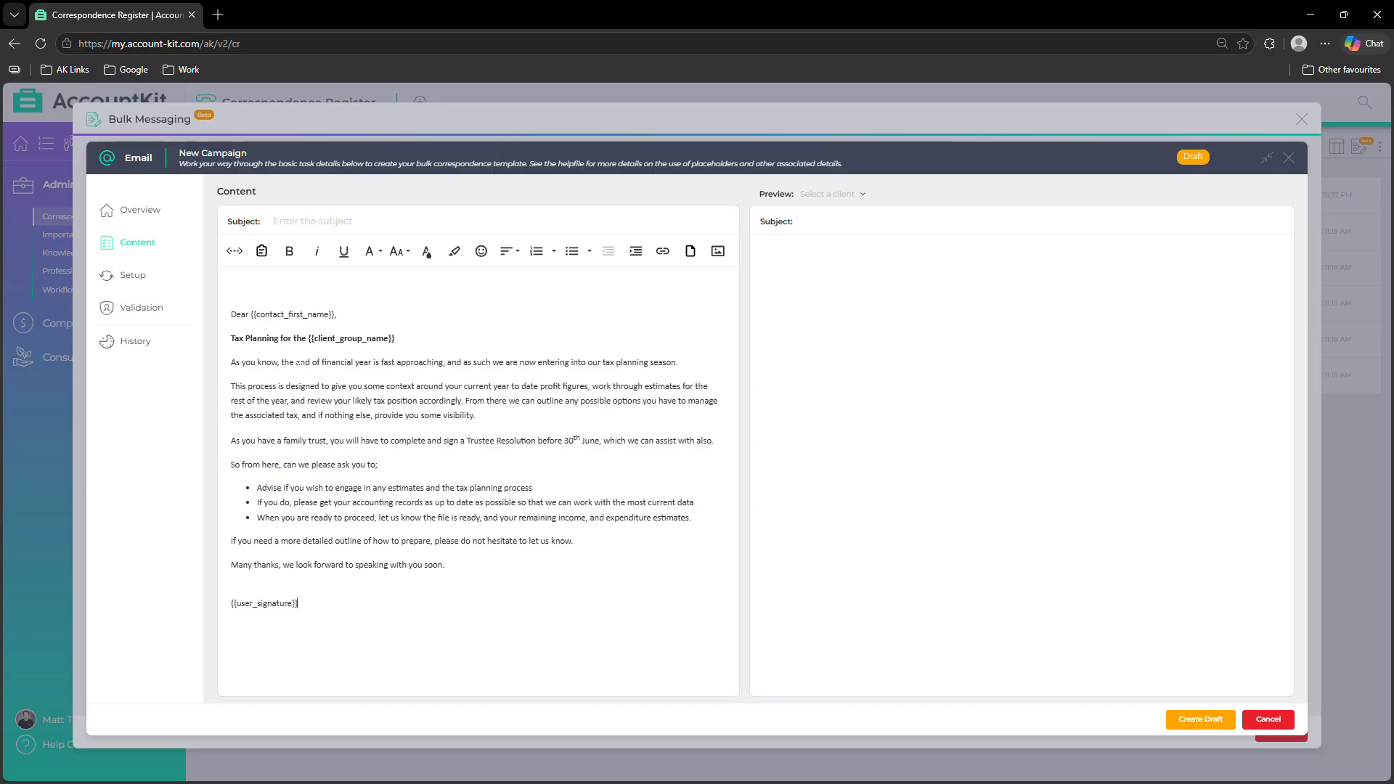
# Look through the available placeholders and preview the email for the client Bull Antics Pty Ltd
pyautogui.click(234, 253)
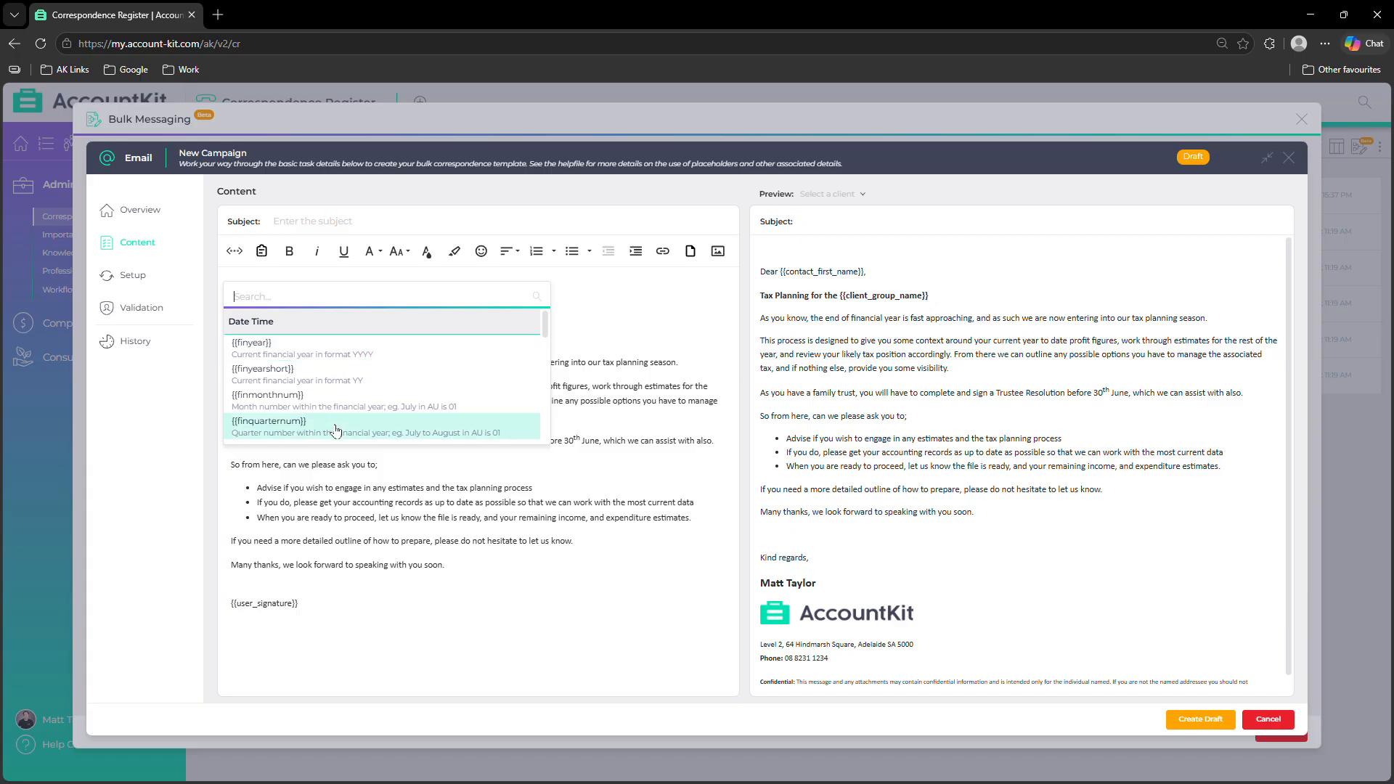
pyautogui.click(596, 312)
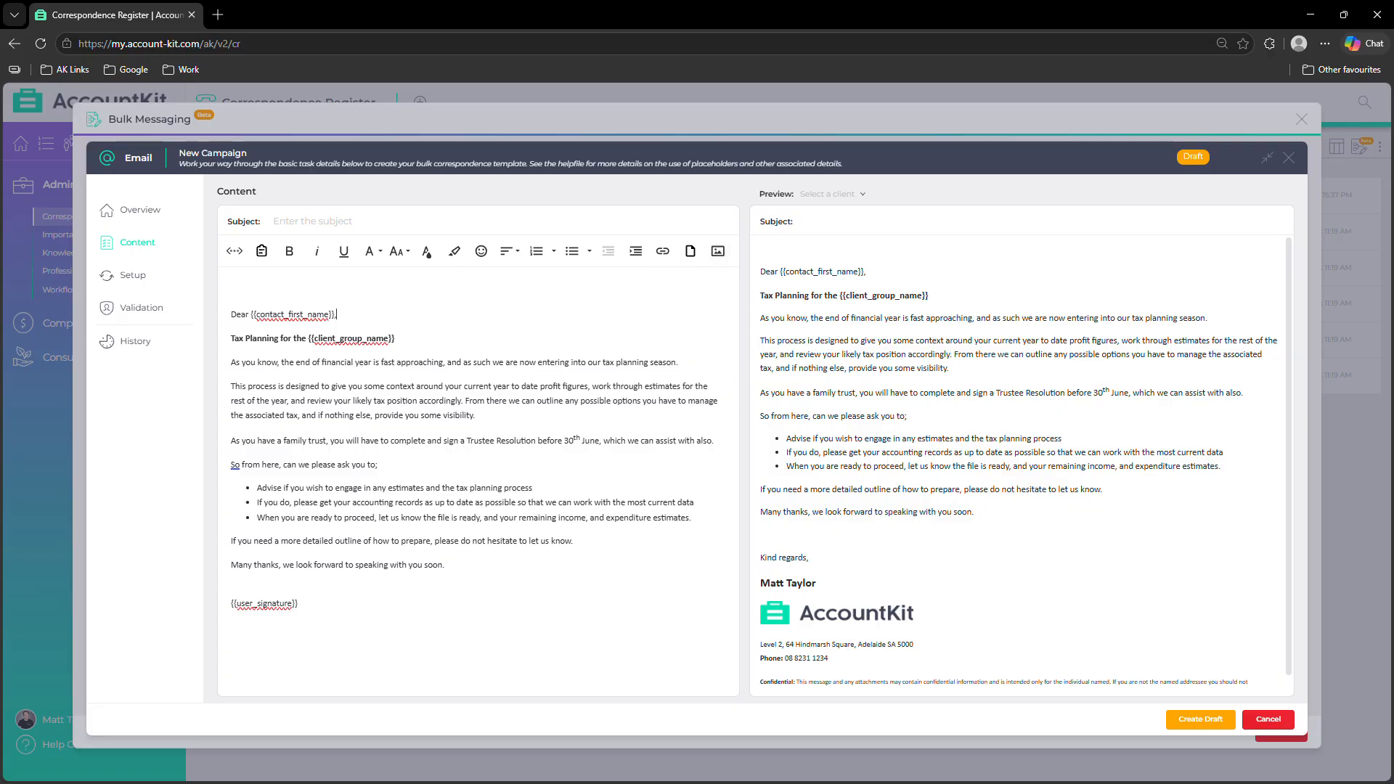
pyautogui.click(842, 196)
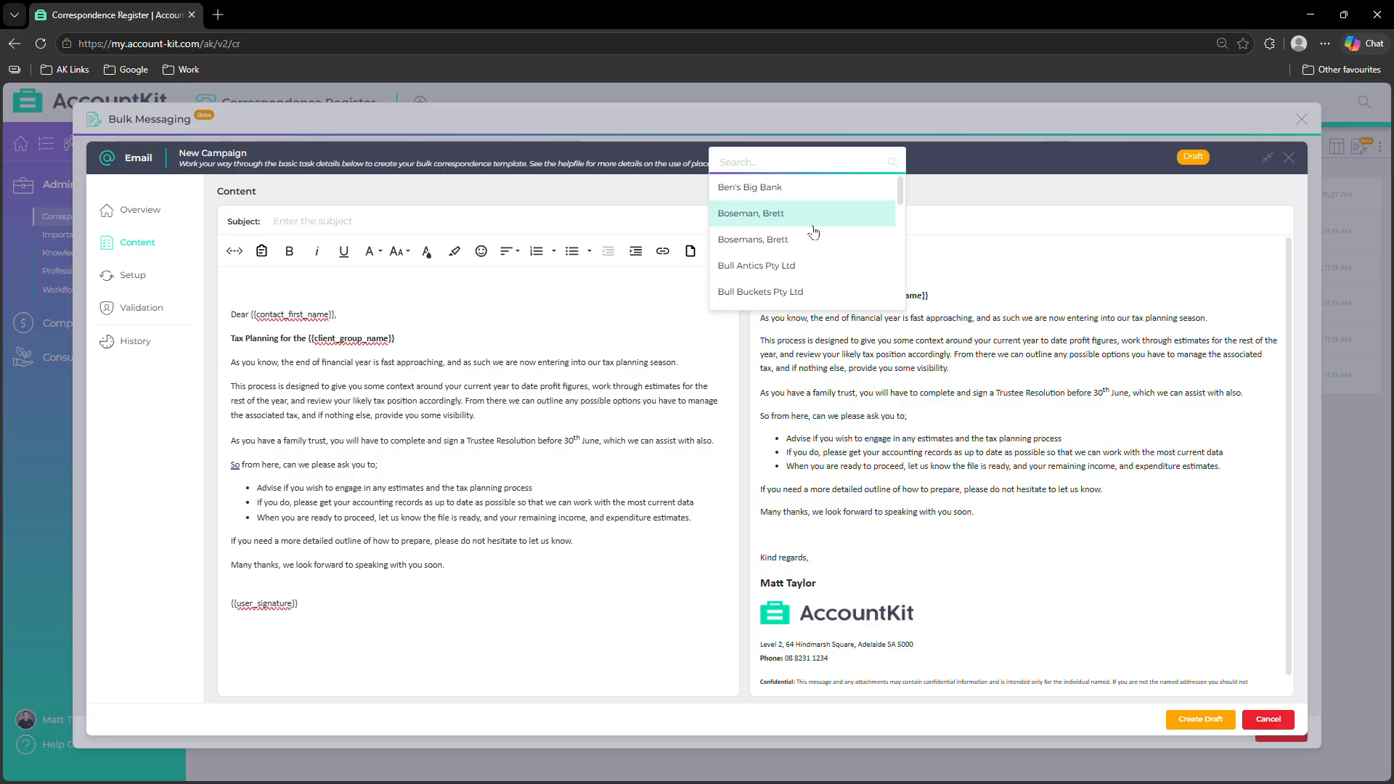
pyautogui.click(780, 265)
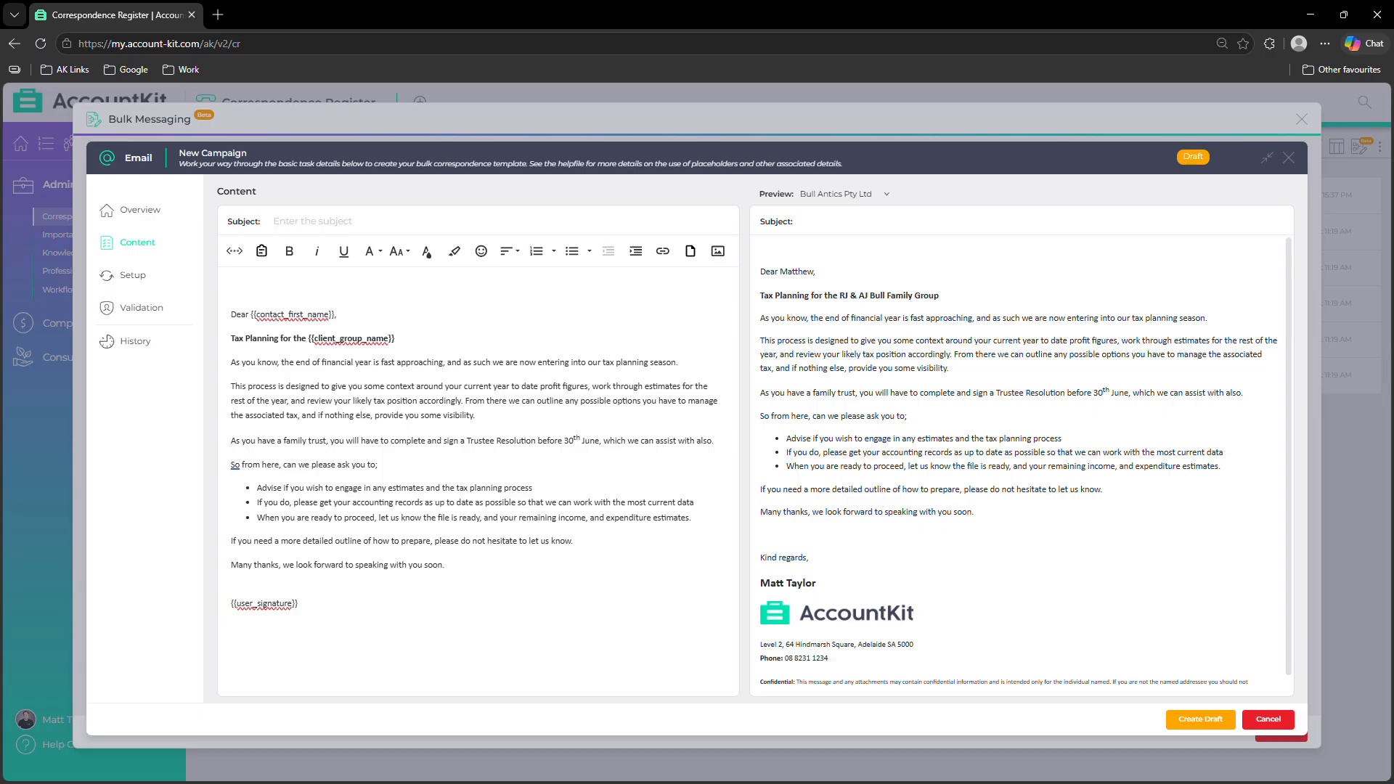
# Add a new scheduled send to the campaign and name it "Tax Planning Email"
pyautogui.click(134, 276)
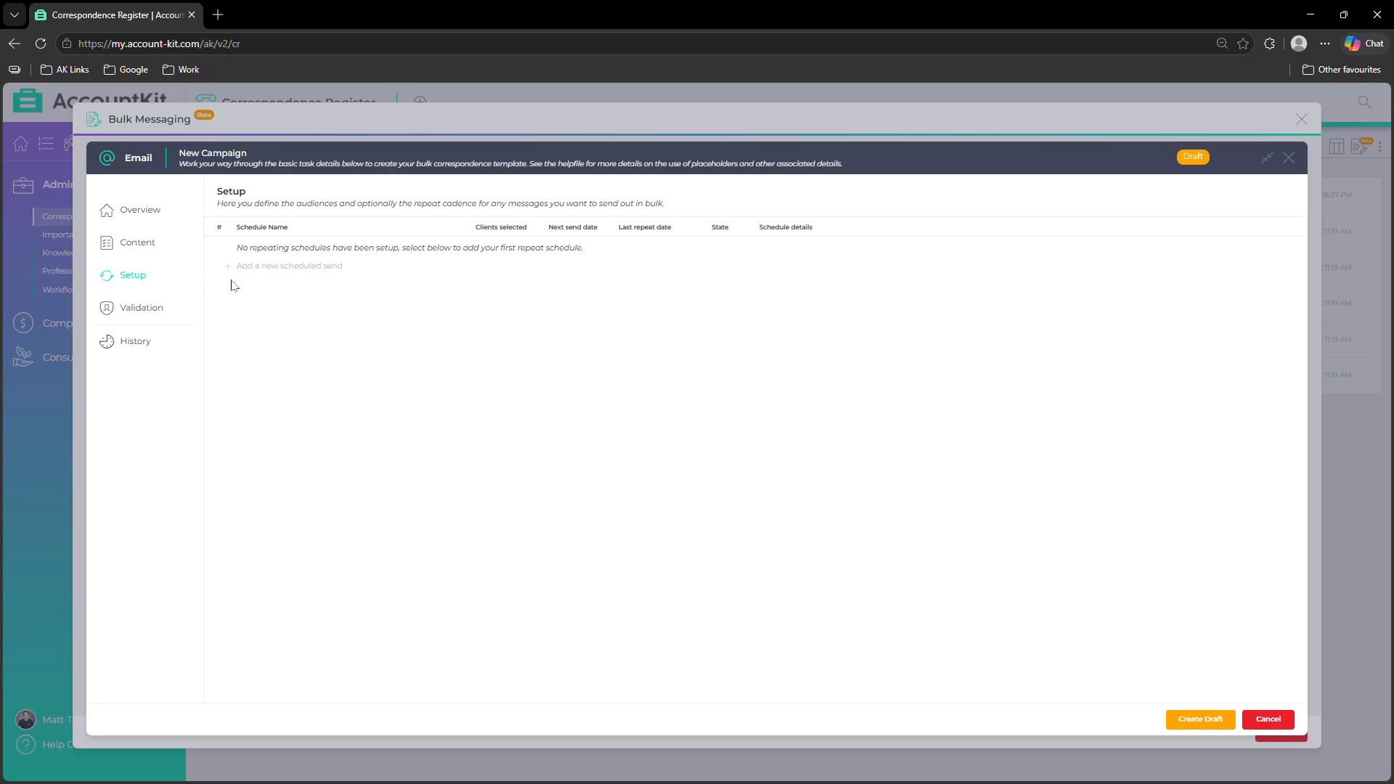
pyautogui.click(296, 266)
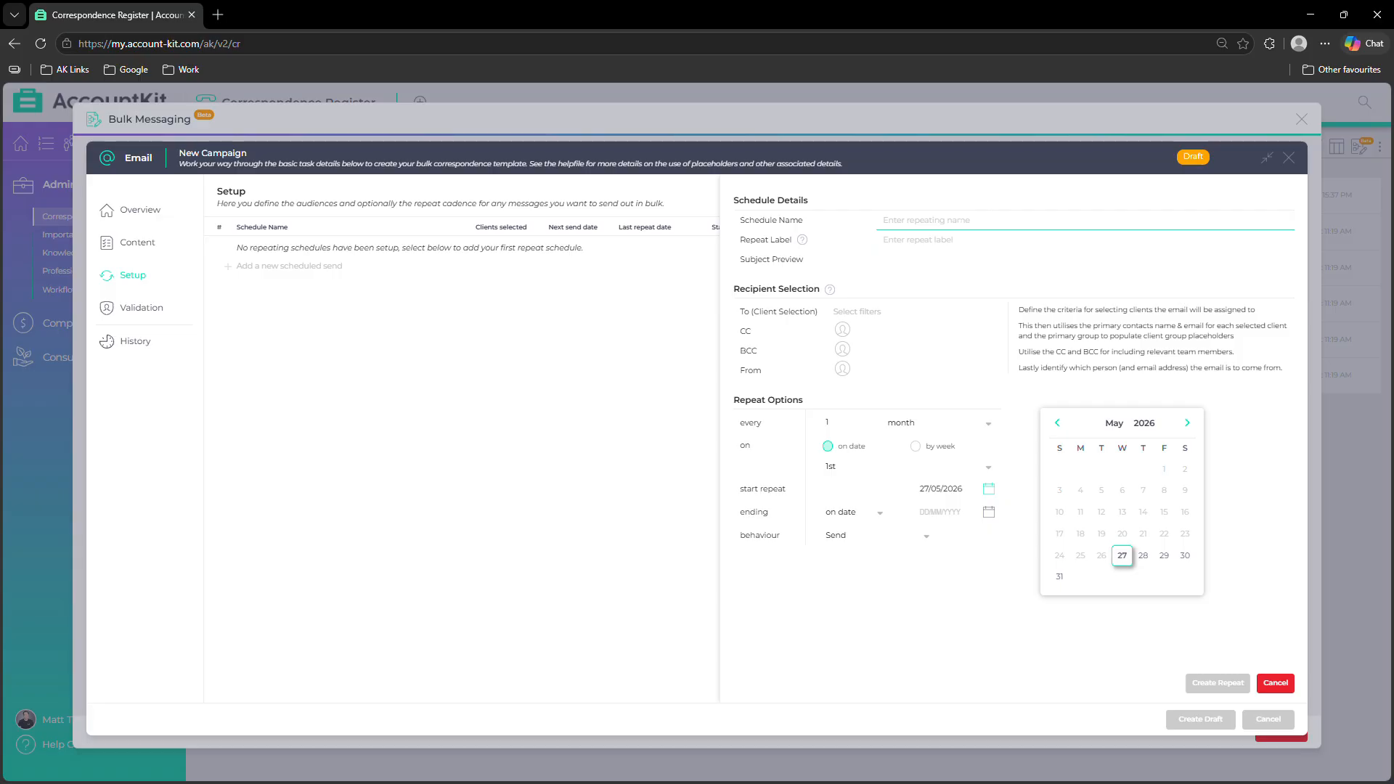
pyautogui.write('Tax Planning Email')
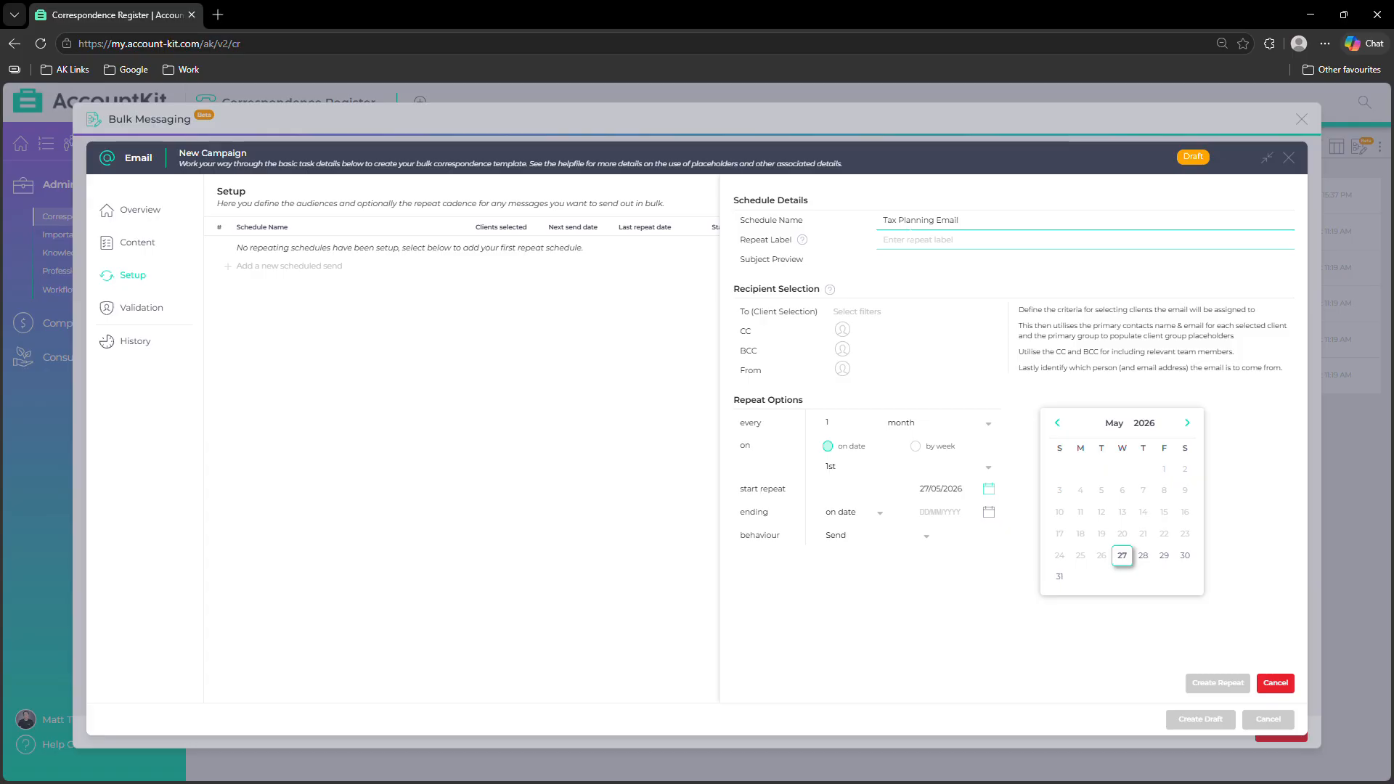
# Filter the schedule's client selection by the Tax Planning practice authority
pyautogui.click(869, 313)
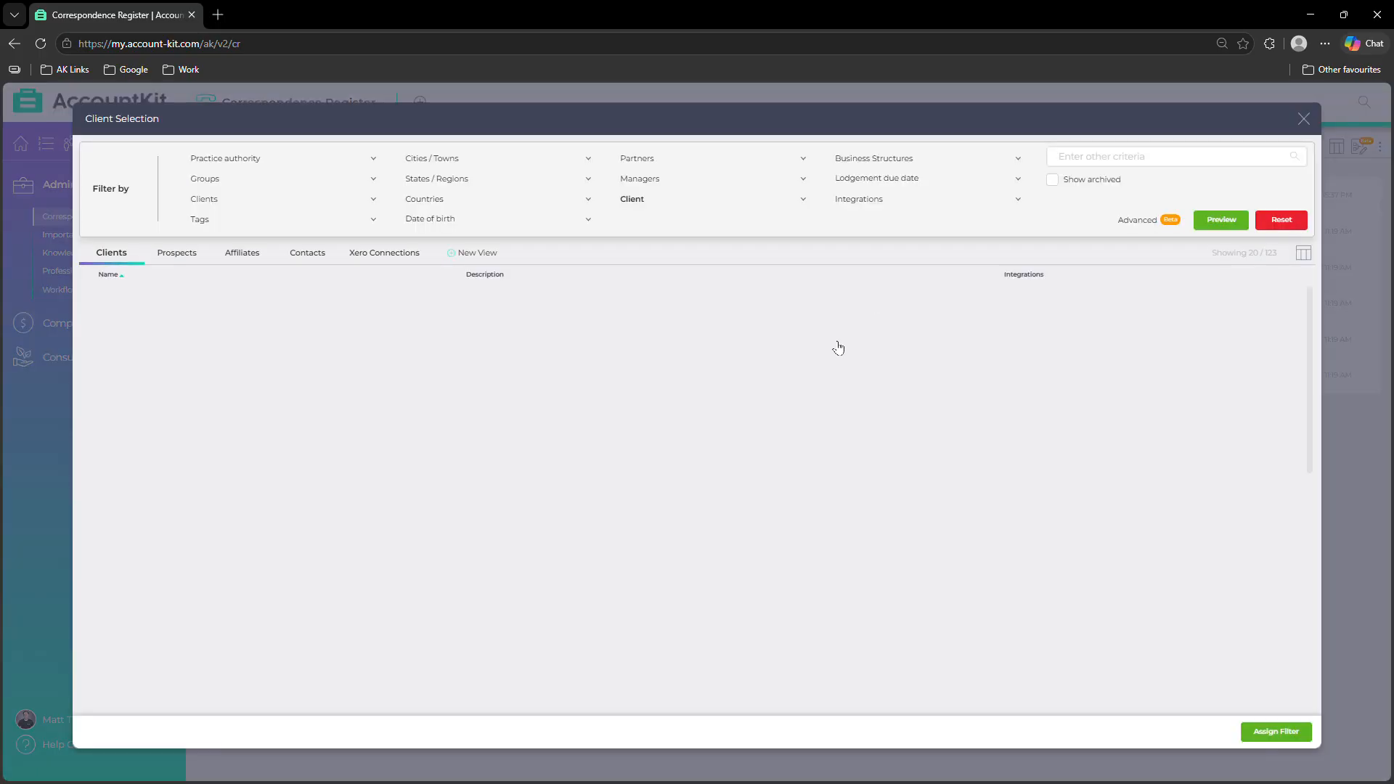
pyautogui.click(252, 163)
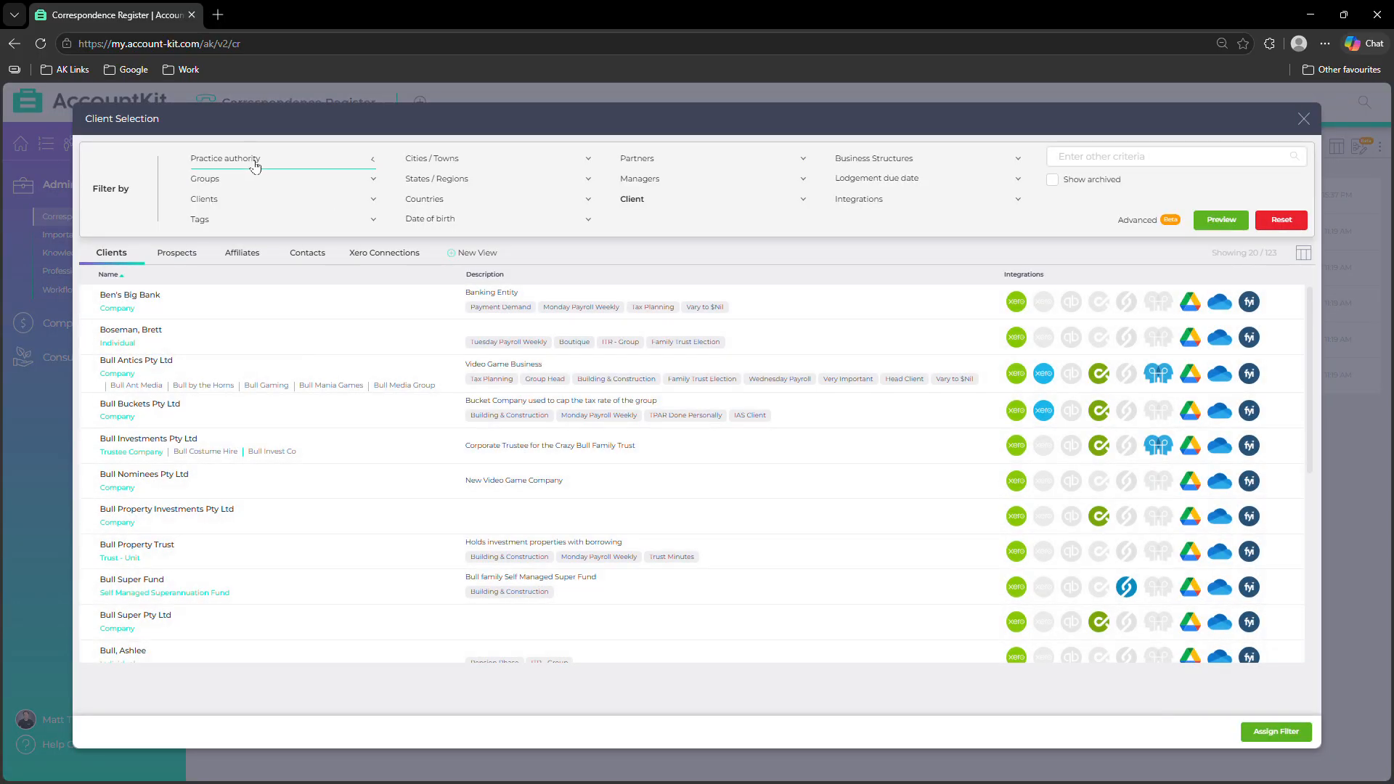
pyautogui.scroll(-10, 265, 268)
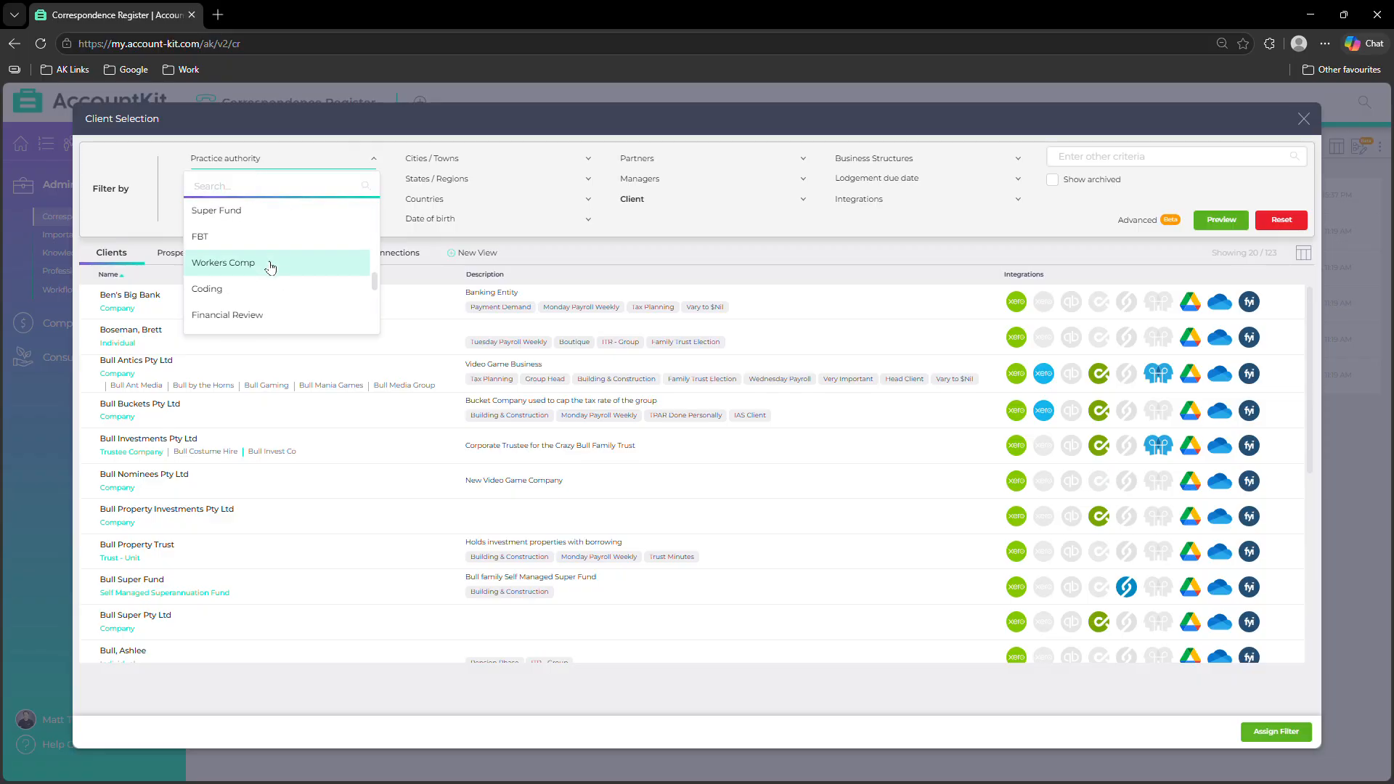
pyautogui.click(260, 291)
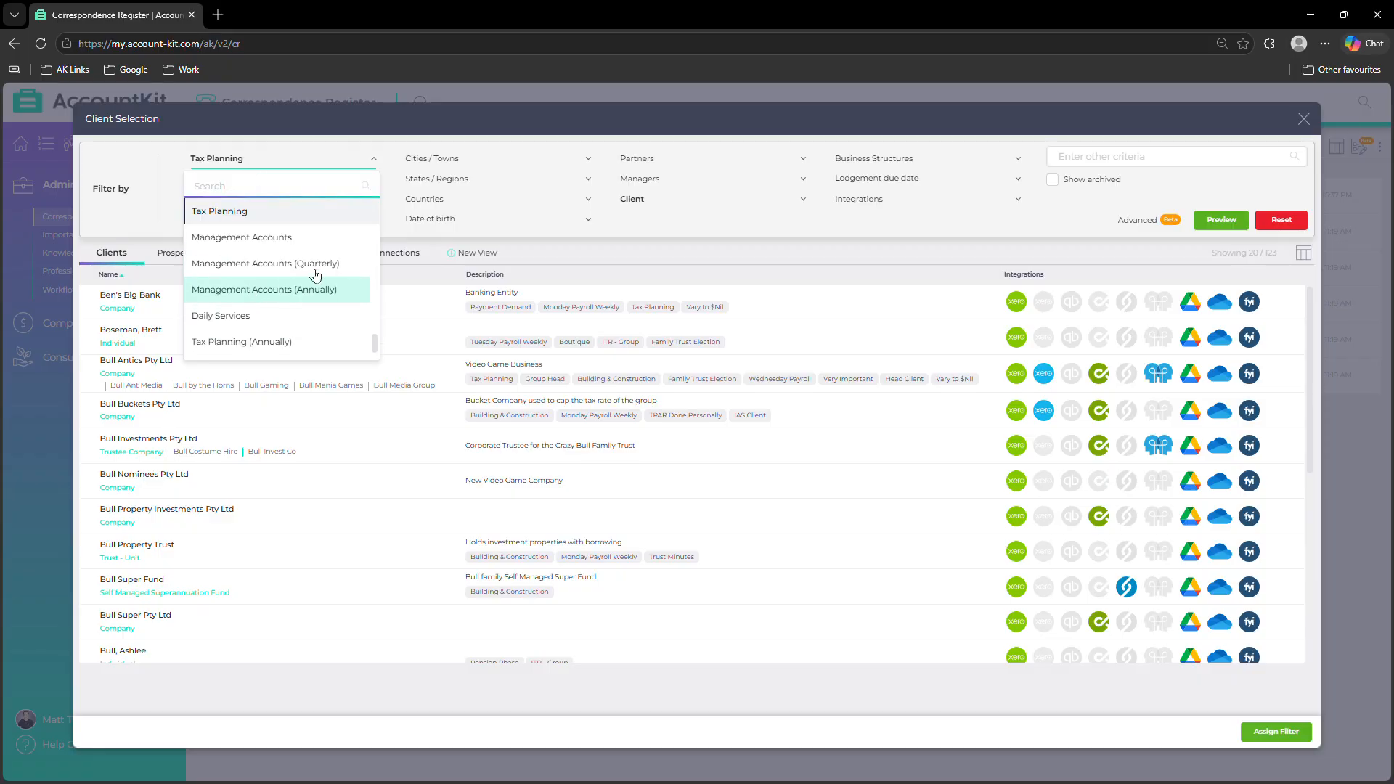
pyautogui.click(799, 221)
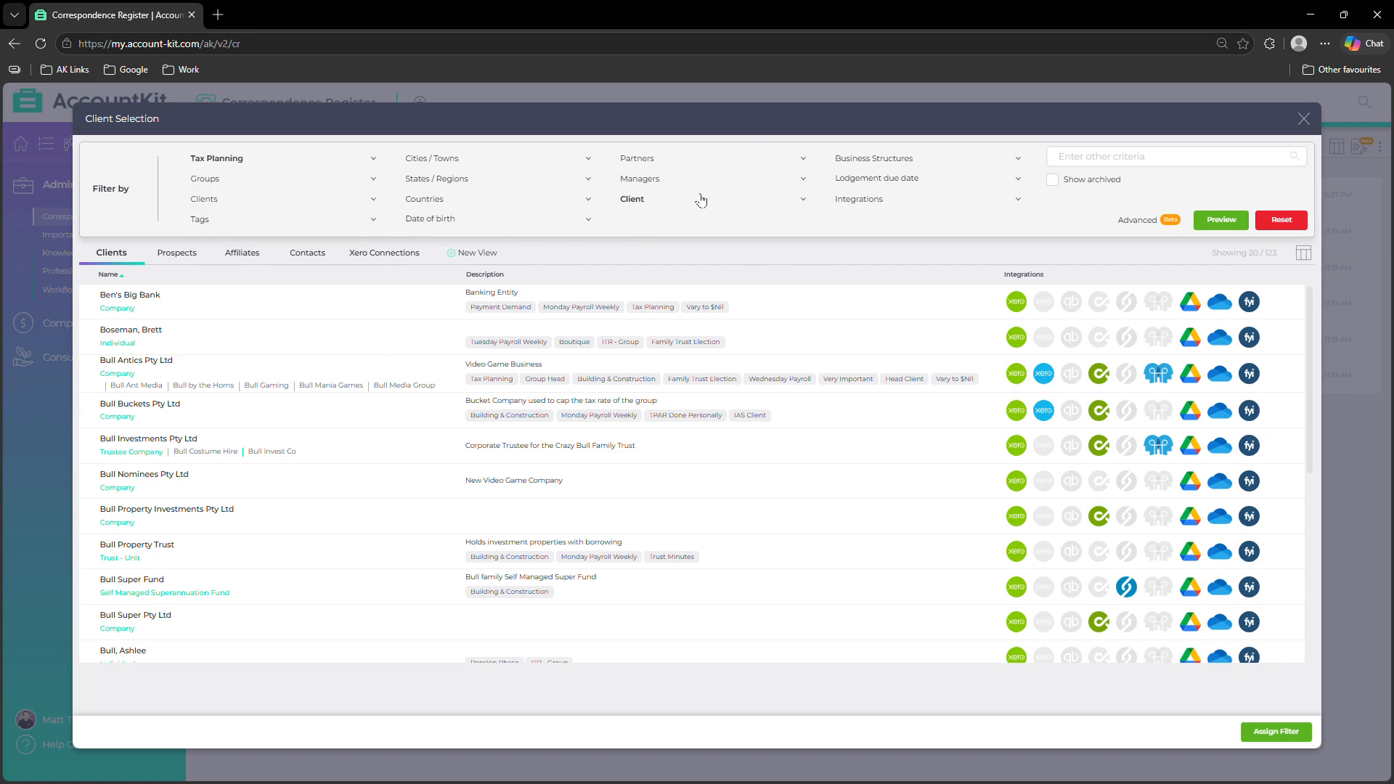
pyautogui.click(893, 163)
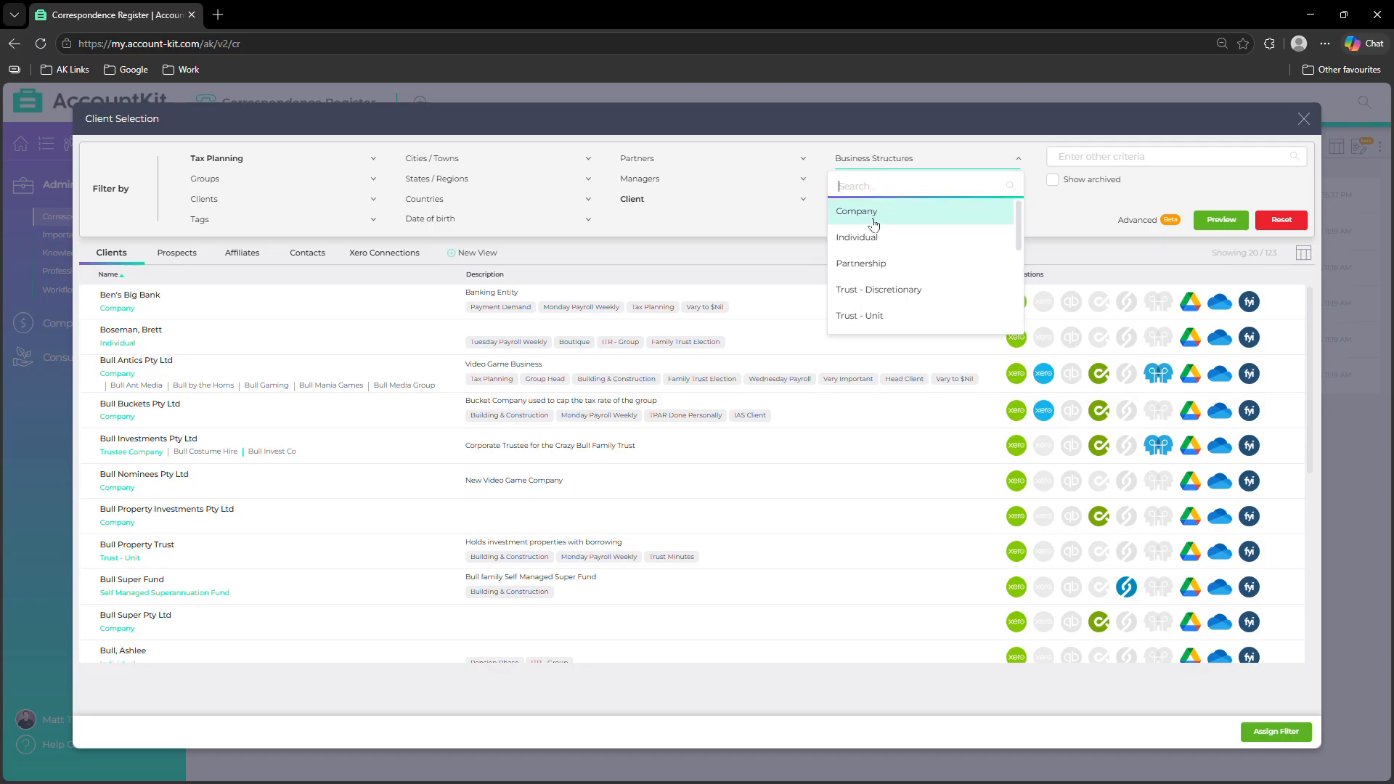
pyautogui.click(798, 228)
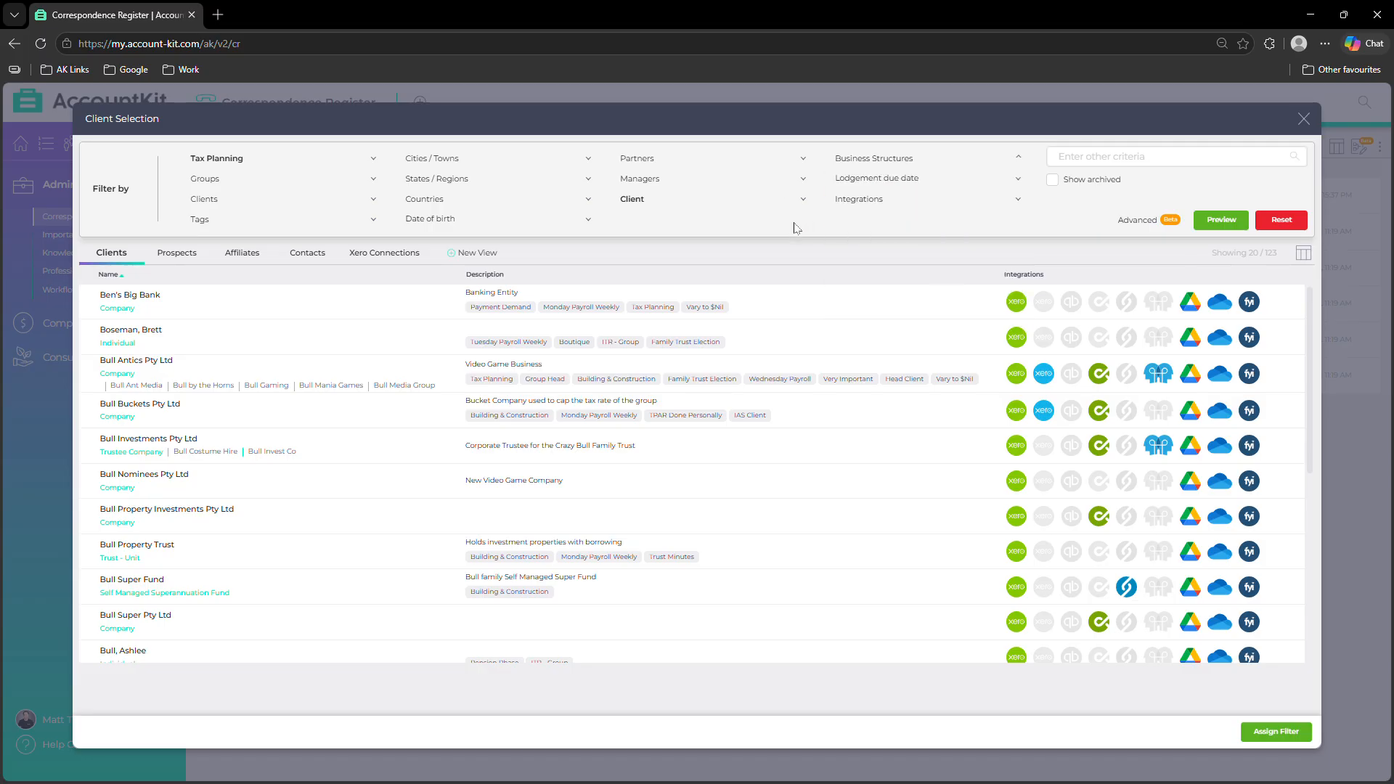
pyautogui.click(858, 208)
pyautogui.click(768, 234)
# Preview the clients matching the filter and assign it as the schedule's recipient selection
pyautogui.click(1211, 222)
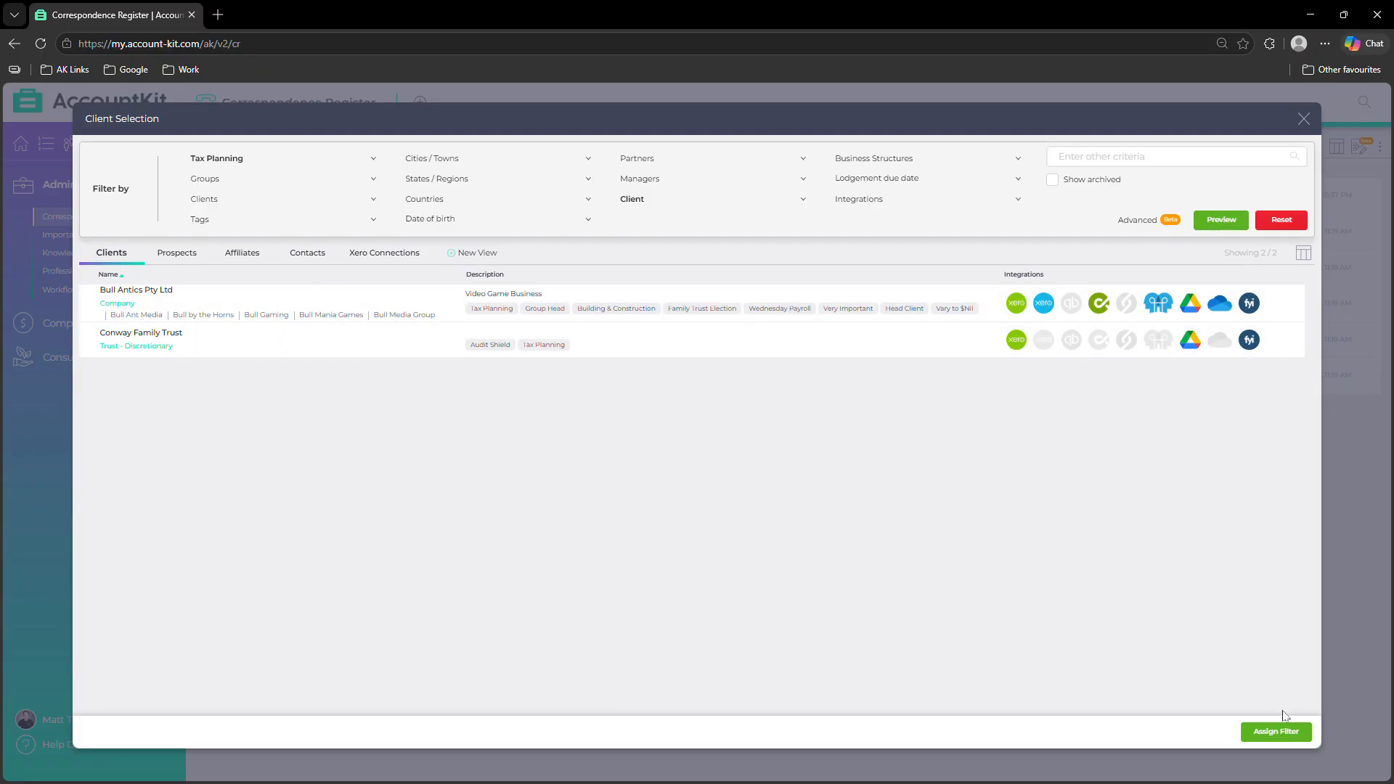
pyautogui.click(1281, 733)
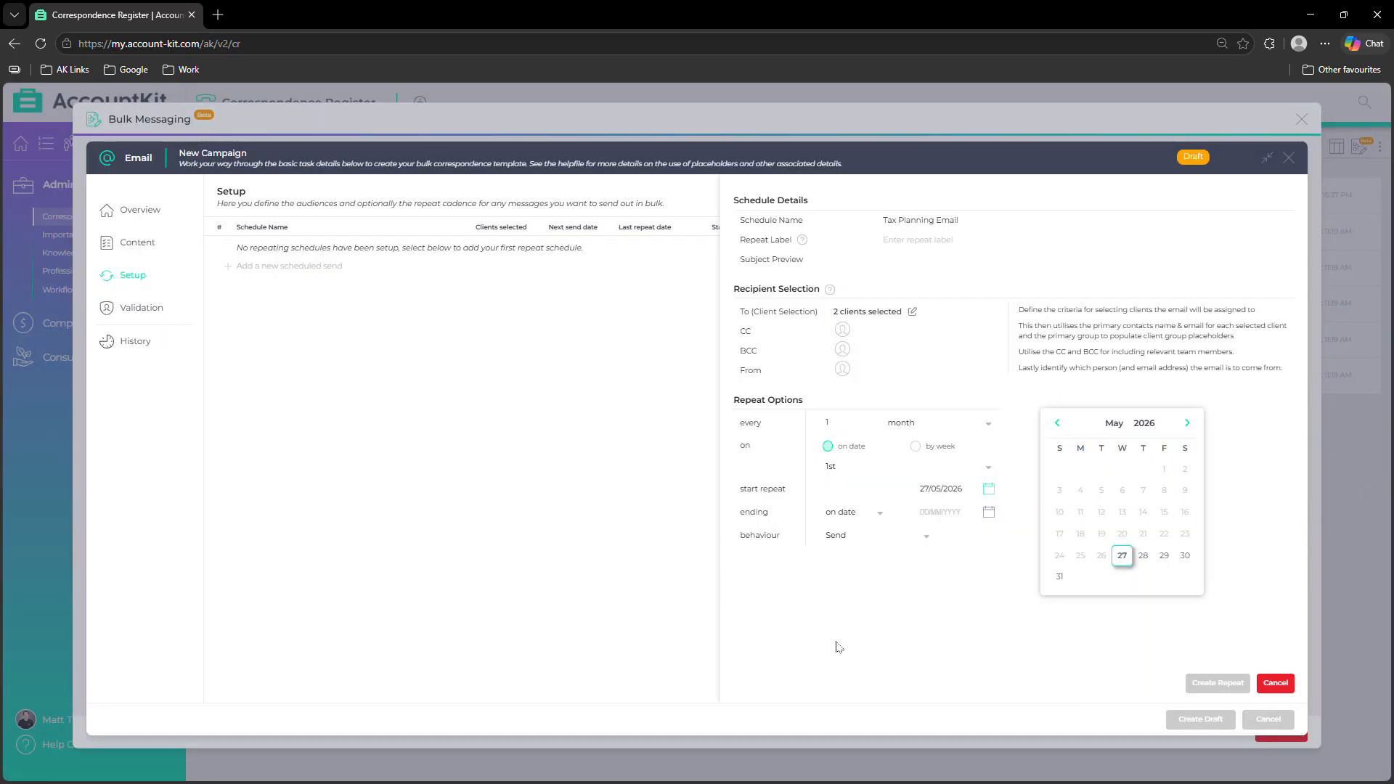
# Review the authority, team and role sender options, and set the From field to the Tax Planning authority
pyautogui.click(842, 370)
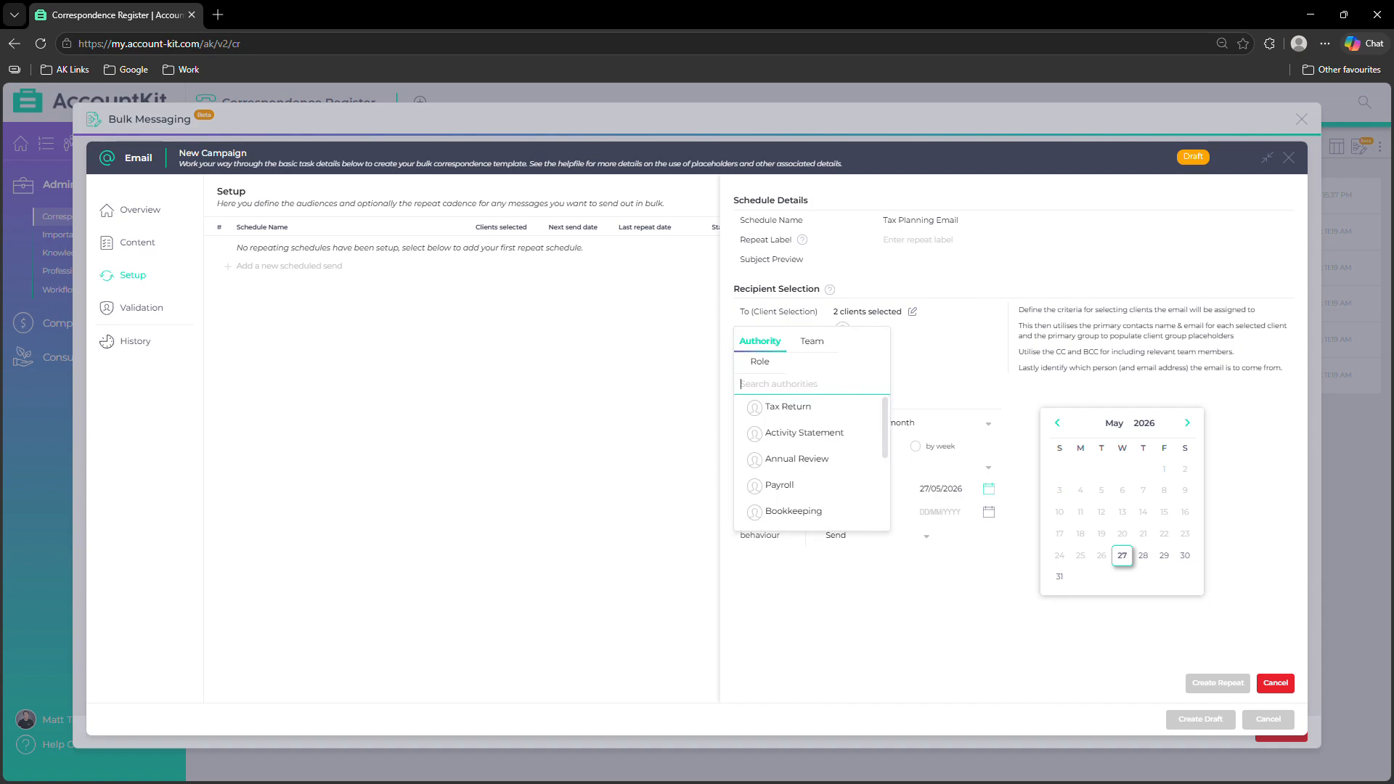
pyautogui.scroll(-1, 784, 422)
pyautogui.scroll(-3, 785, 422)
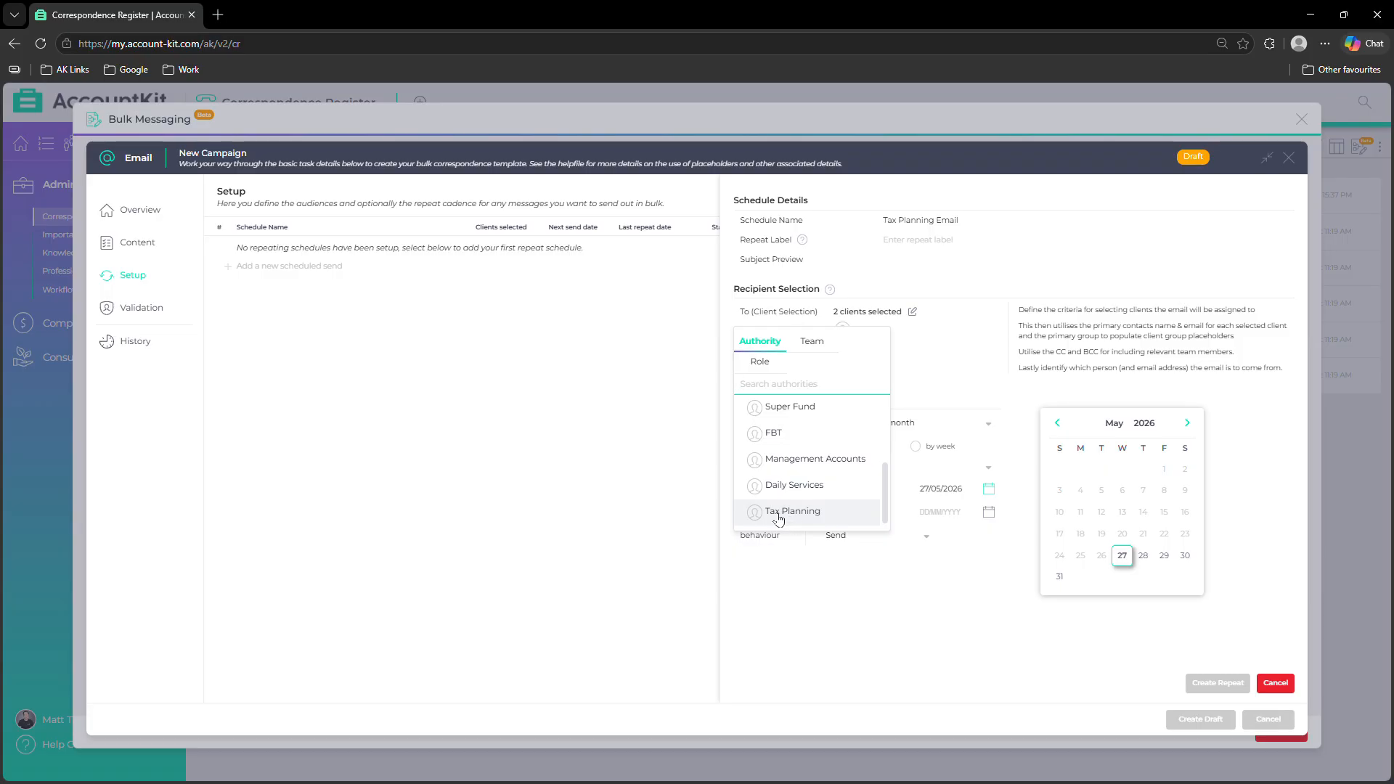
pyautogui.click(815, 344)
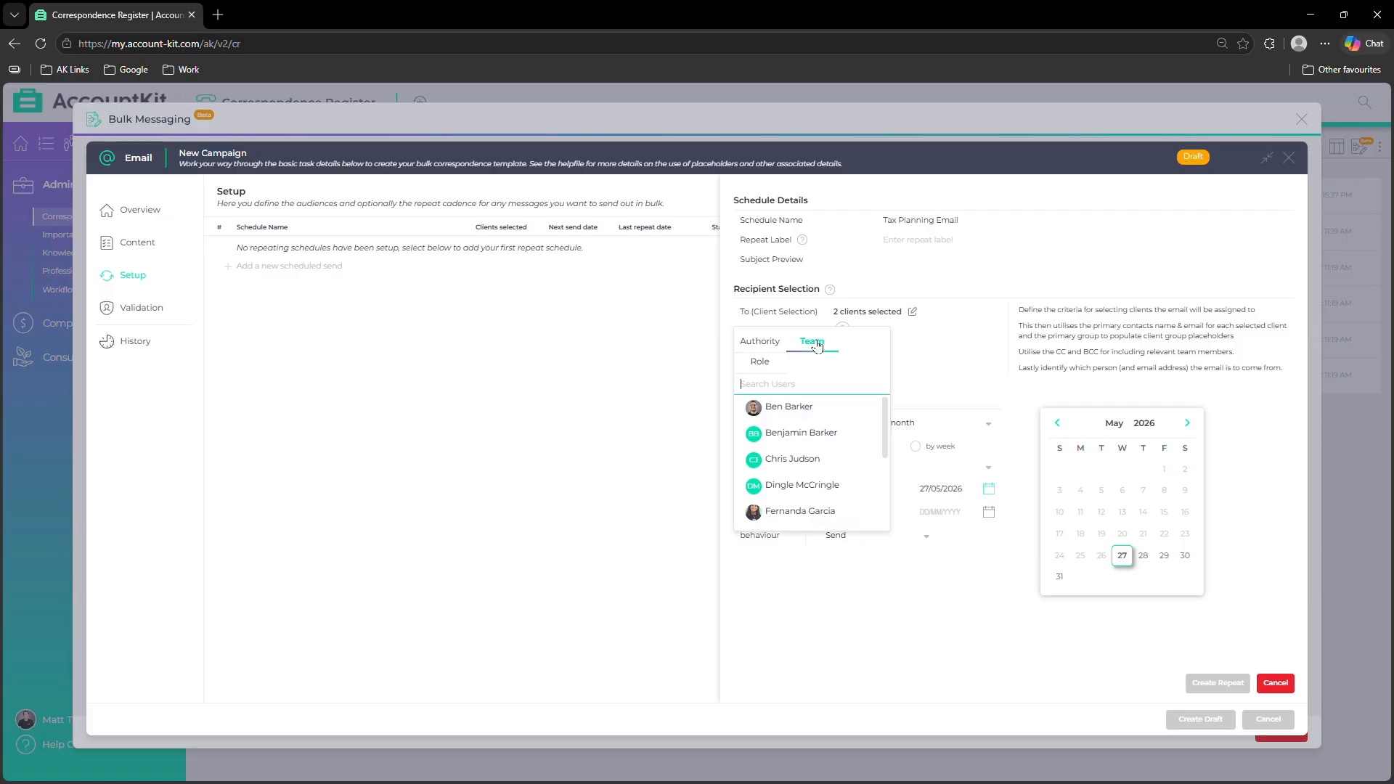
pyautogui.click(758, 363)
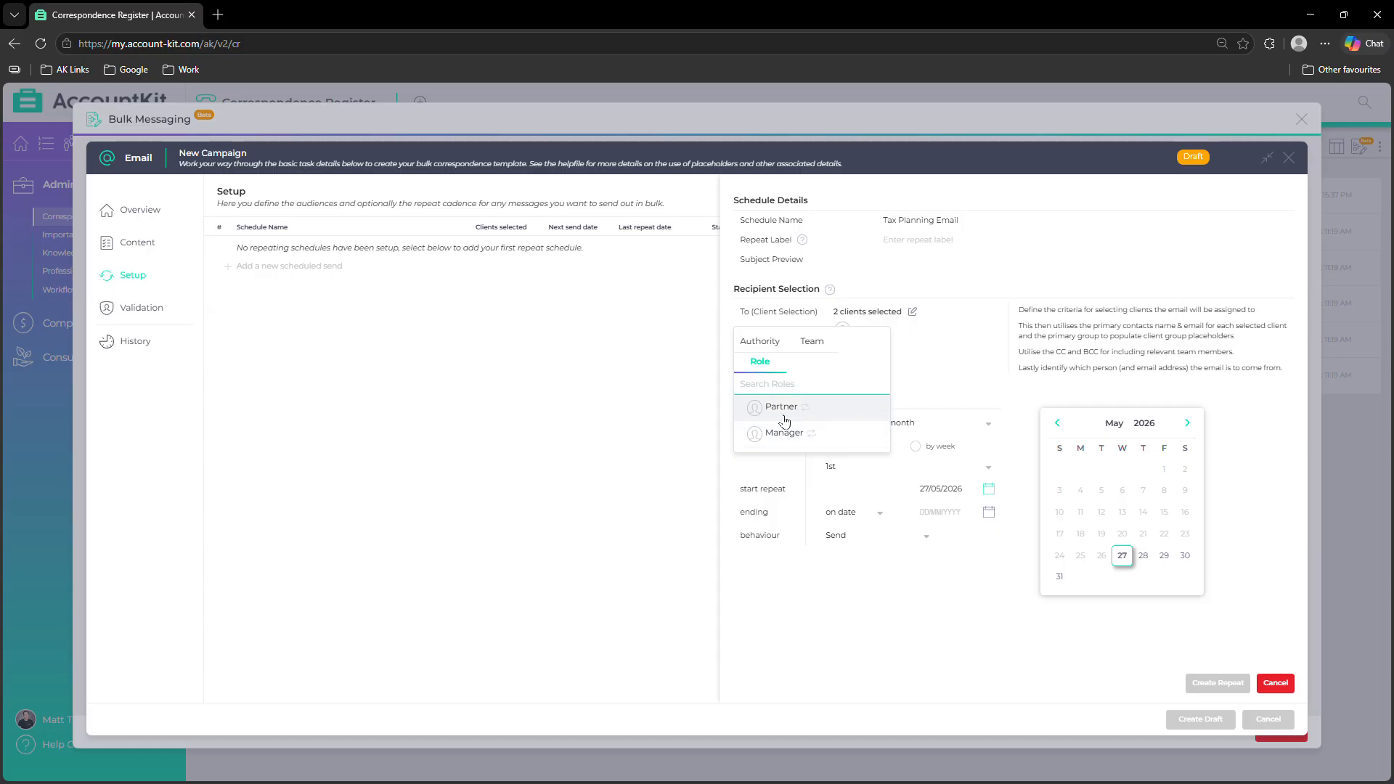
pyautogui.click(759, 341)
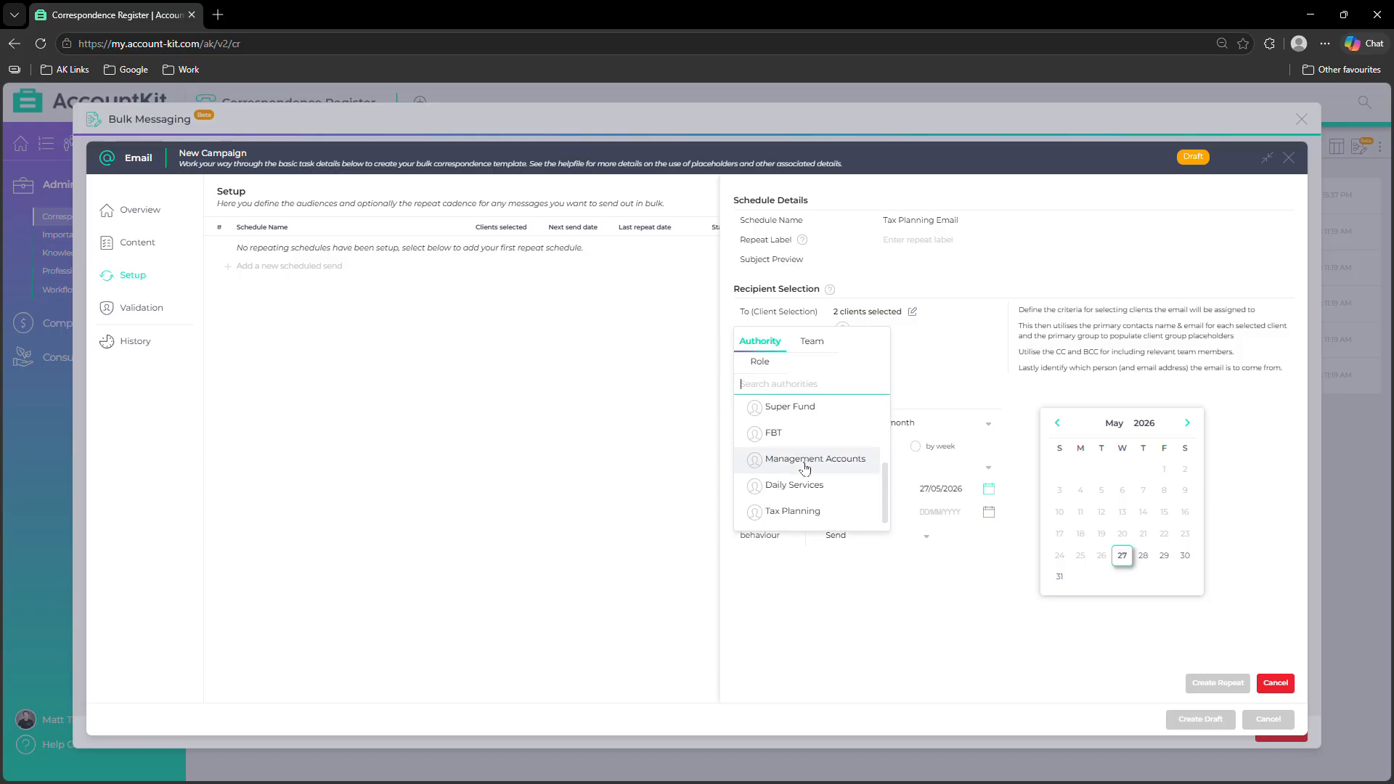
pyautogui.click(798, 511)
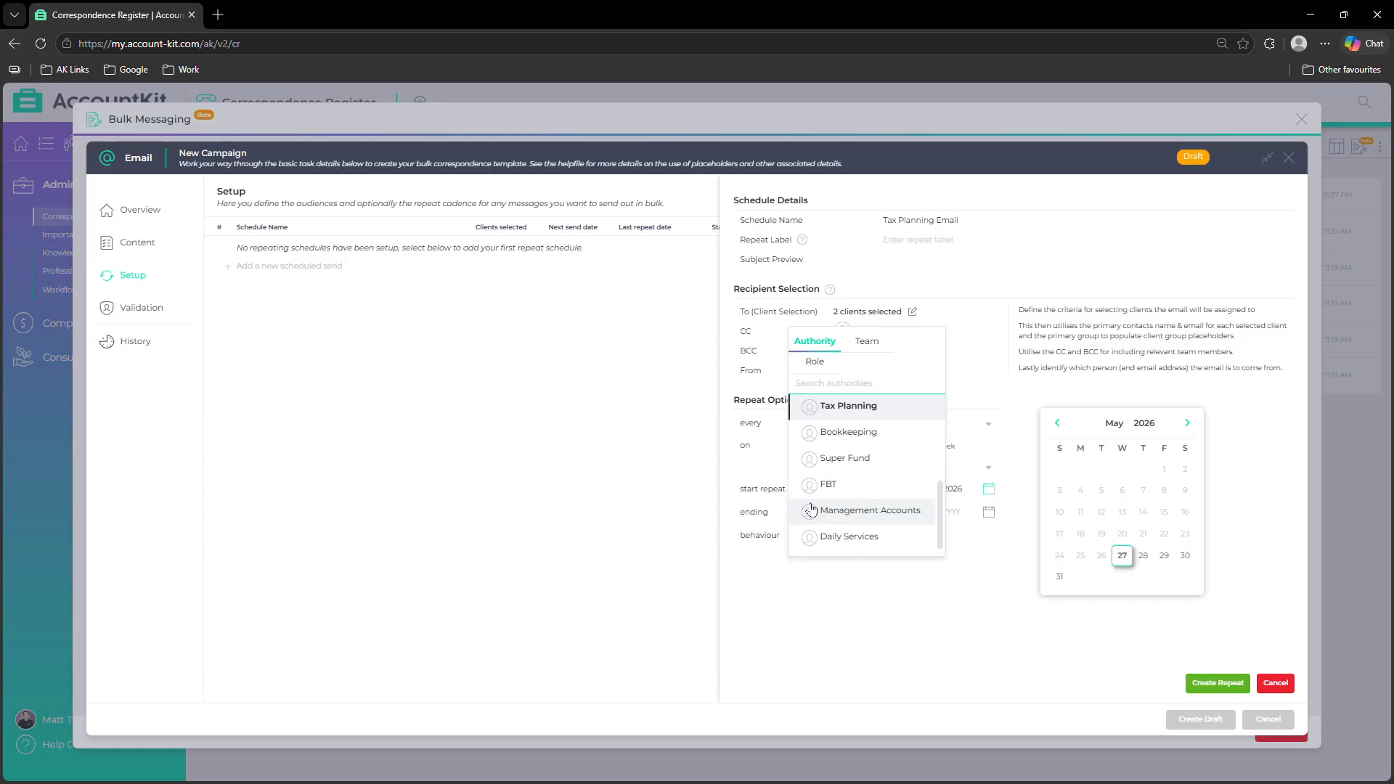
pyautogui.click(1002, 396)
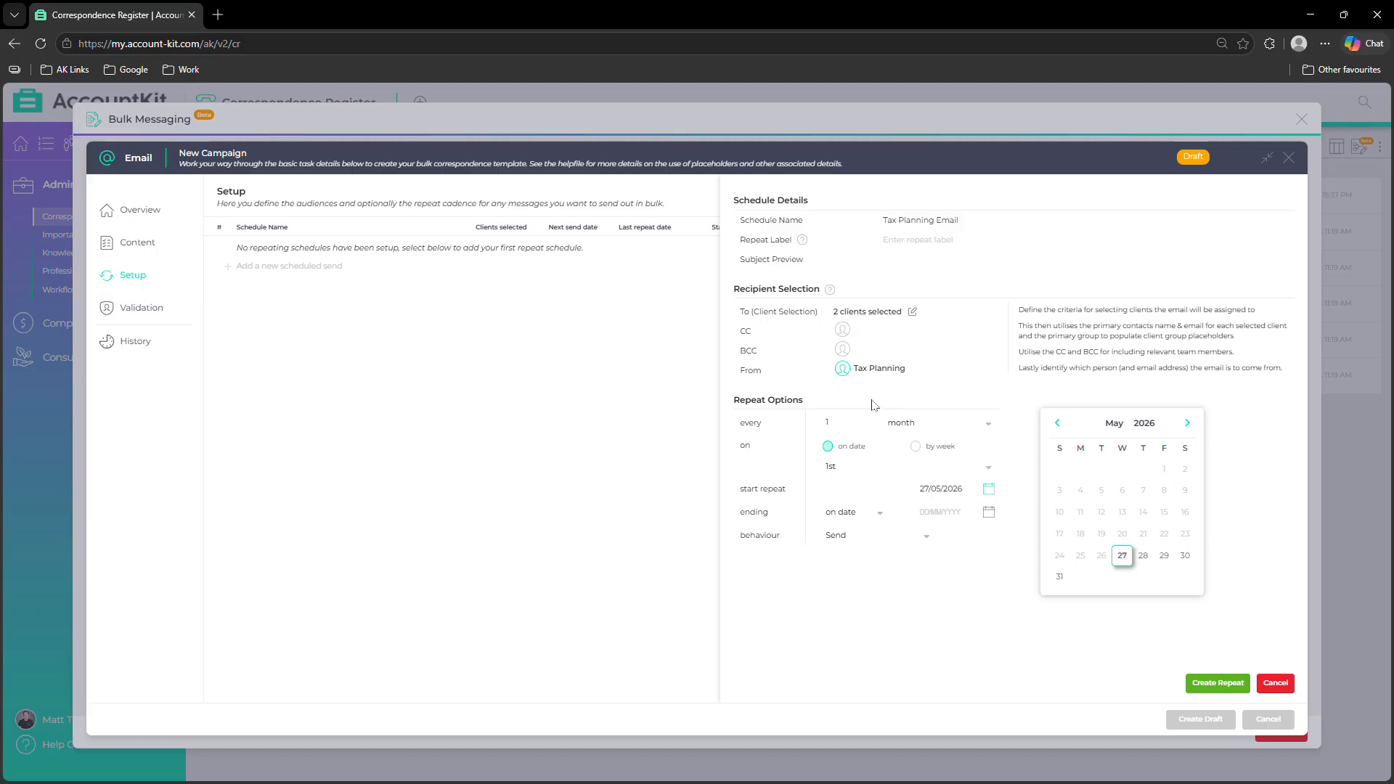
# Set the schedule to repeat every year in March
pyautogui.click(908, 428)
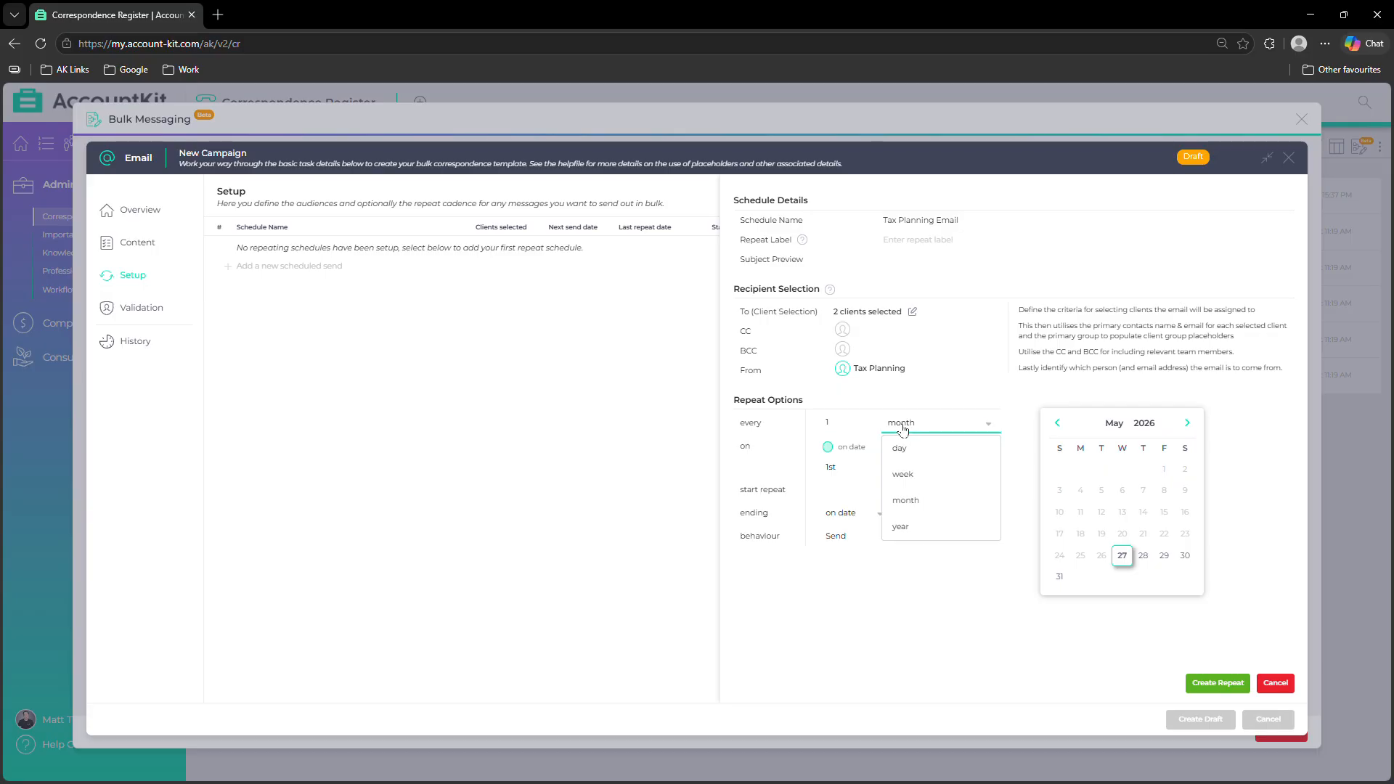
pyautogui.click(900, 527)
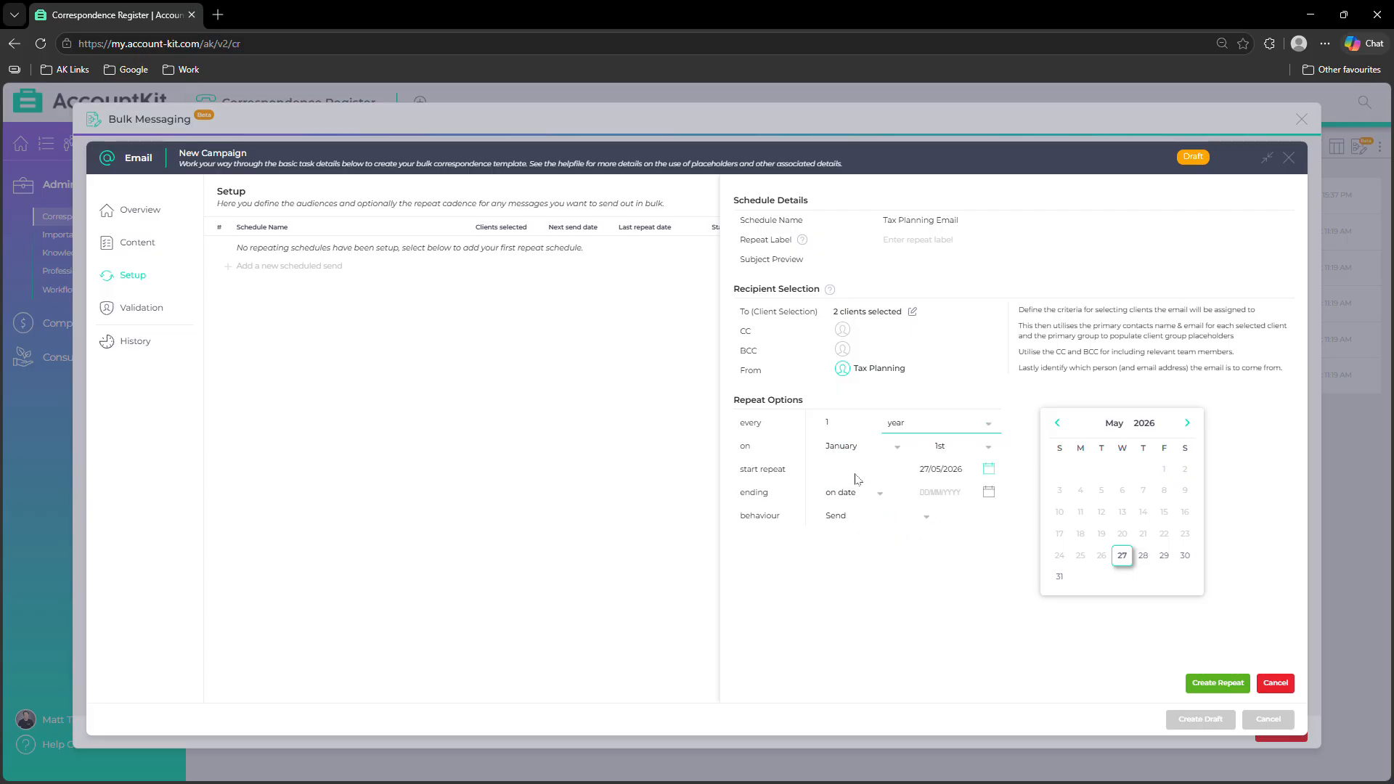
pyautogui.click(873, 454)
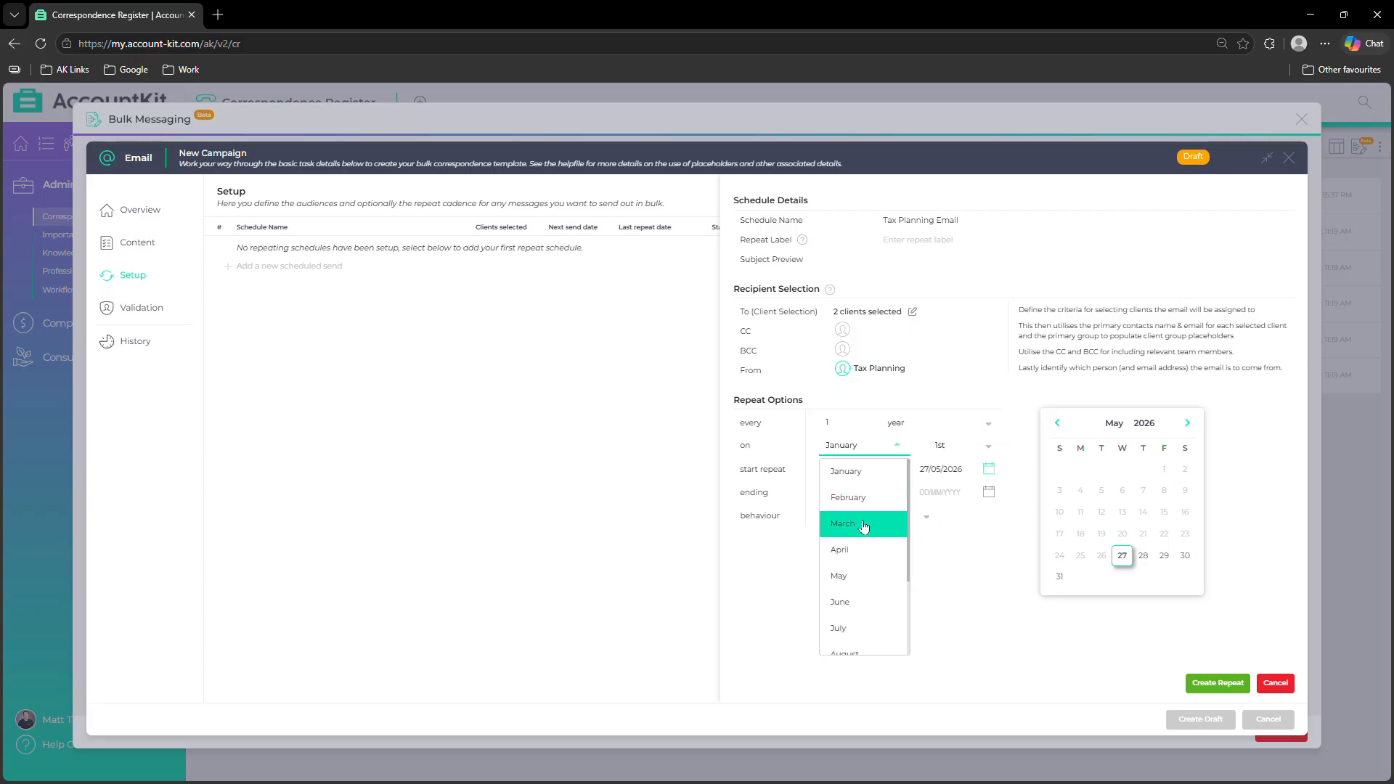
pyautogui.click(865, 528)
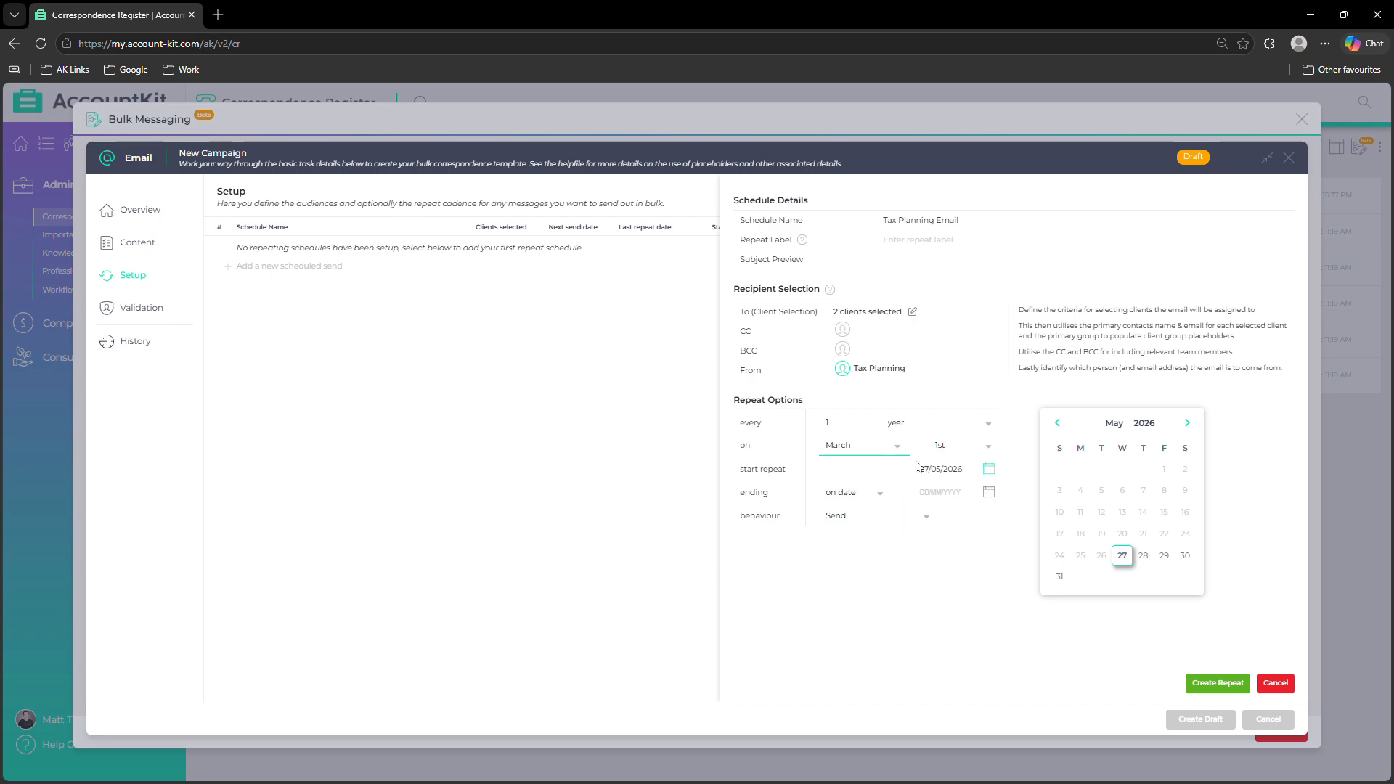
# Set the schedule's start repeat date to 18/02/2026 and view March 2026 in the calendar
pyautogui.click(1057, 424)
pyautogui.click(1057, 424)
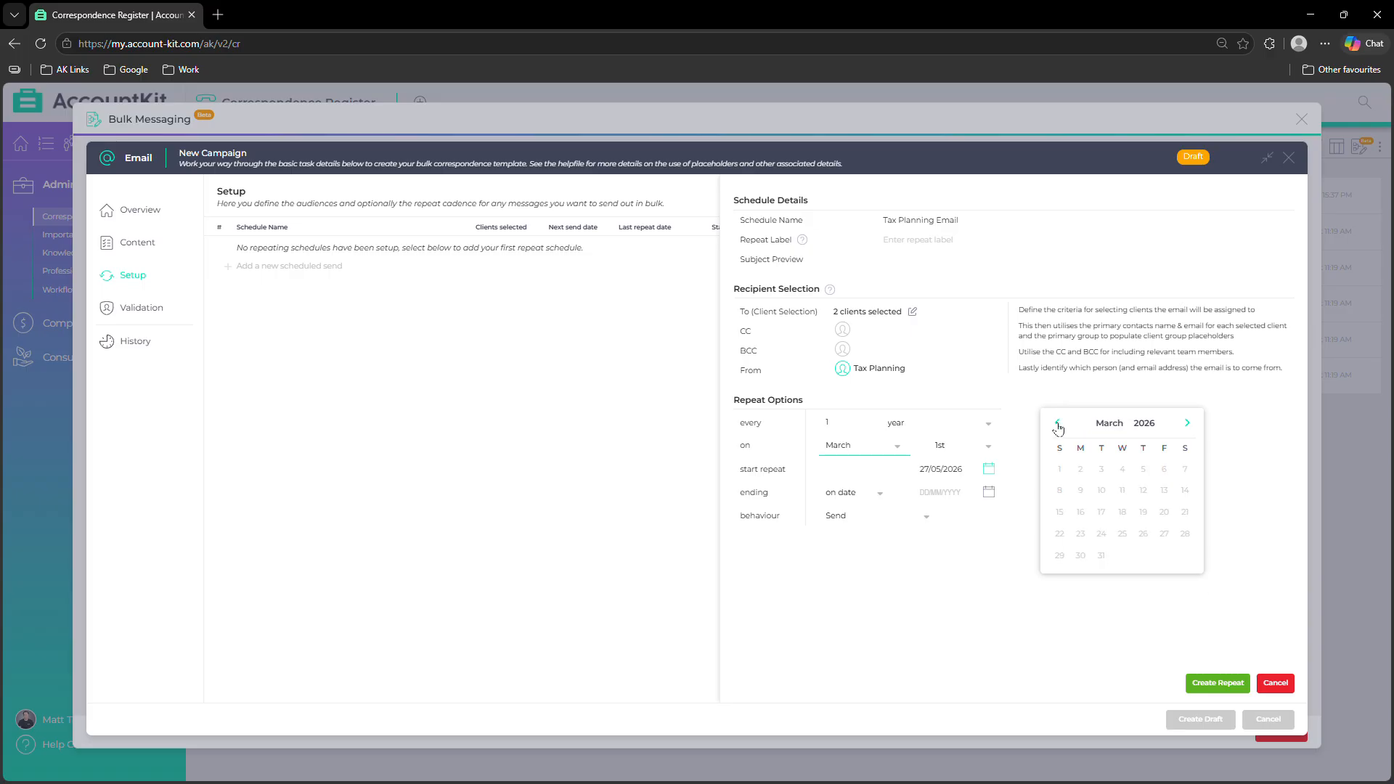
pyautogui.click(1056, 424)
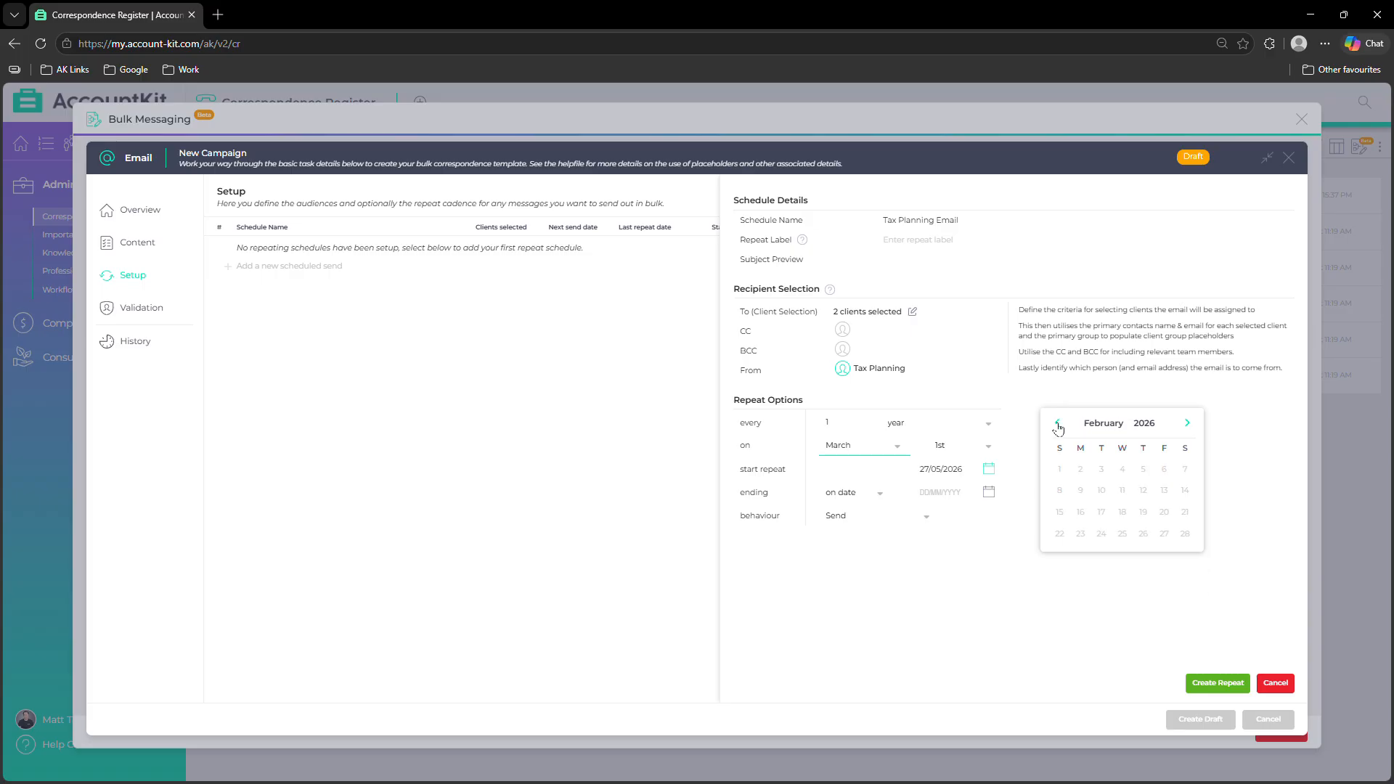
pyautogui.click(1122, 512)
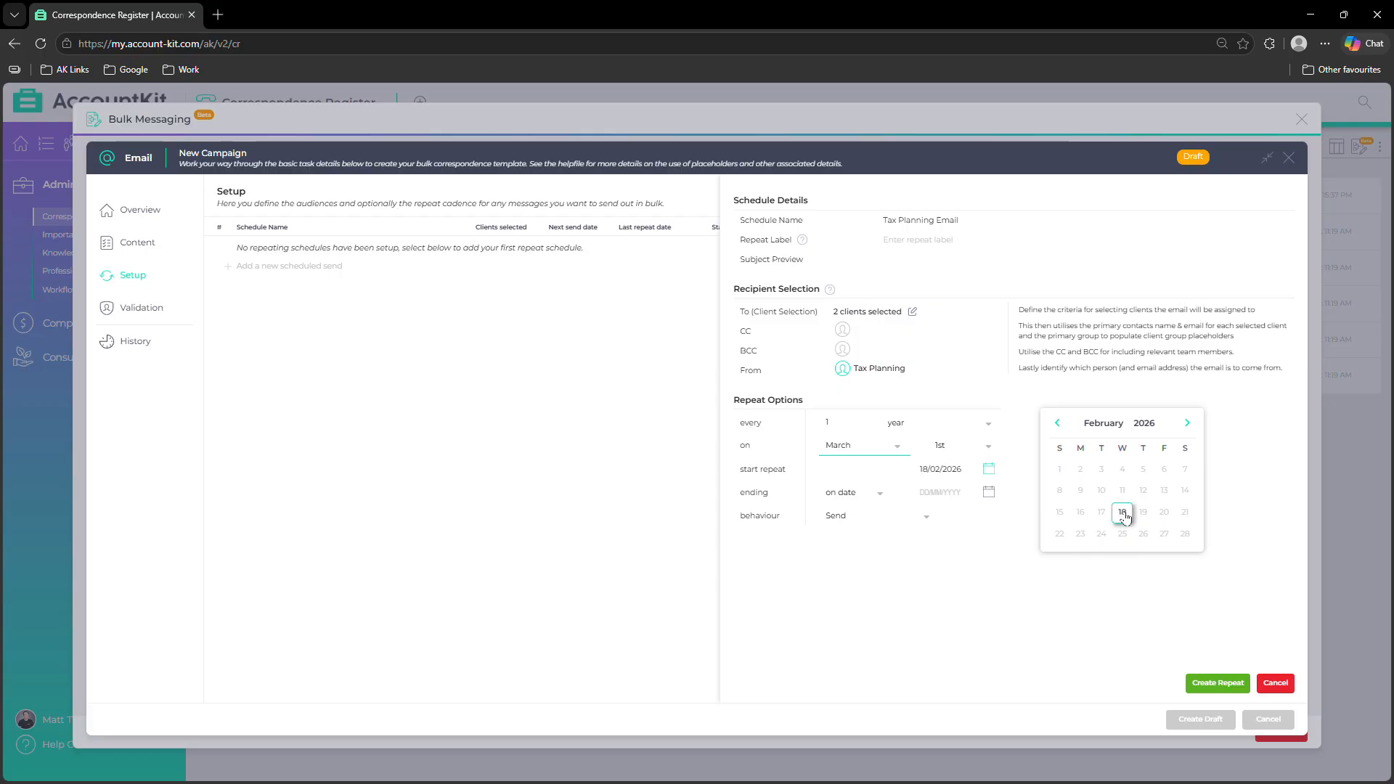
pyautogui.click(1187, 424)
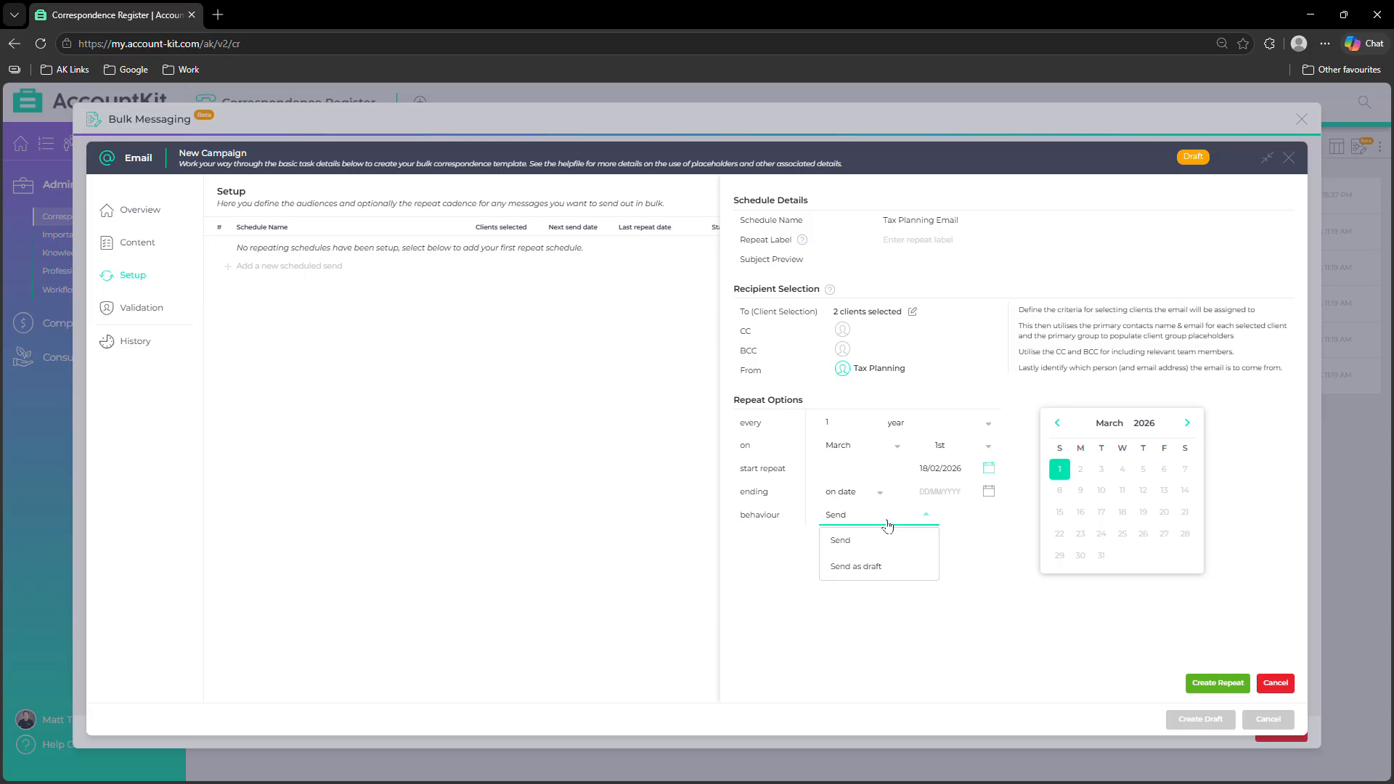
# Set the repeat behaviour to Send as draft and create the repeat schedule
pyautogui.click(871, 573)
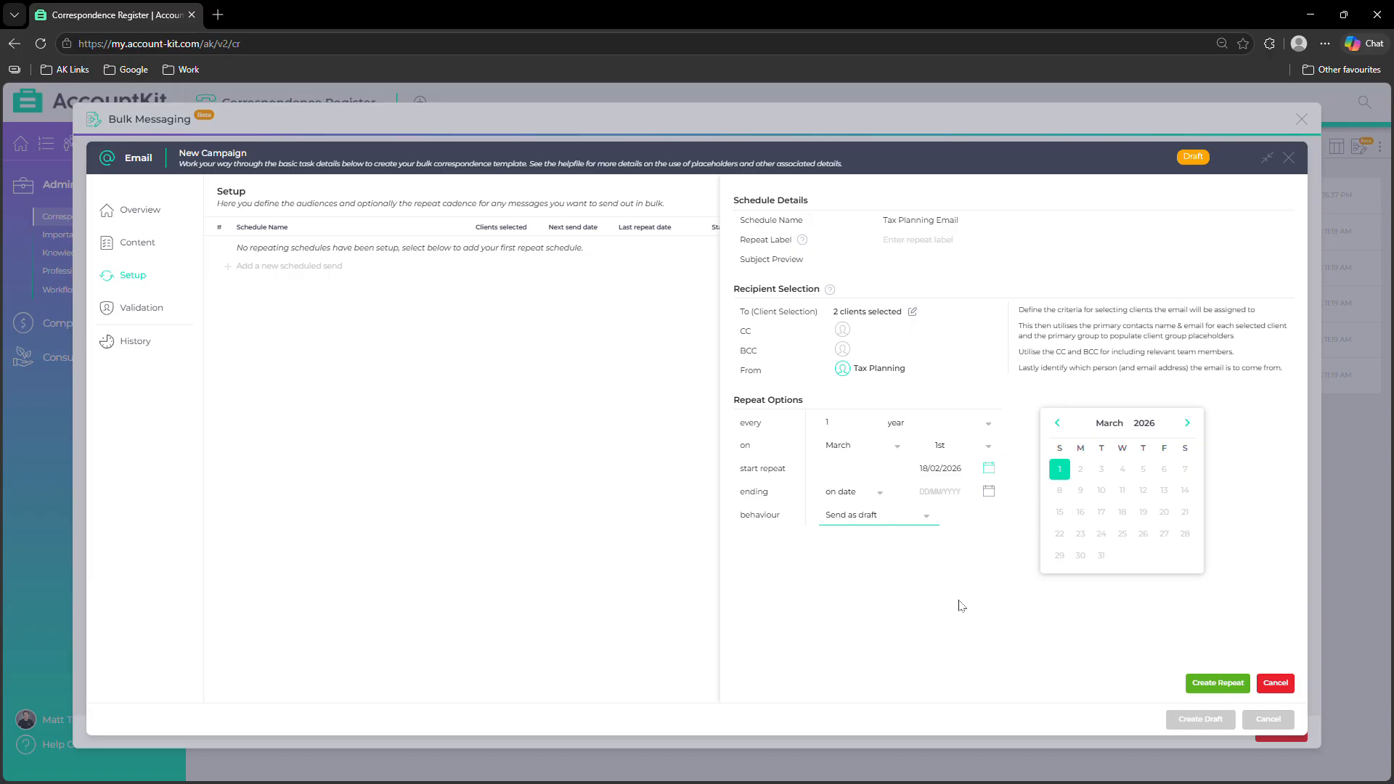
pyautogui.click(1215, 686)
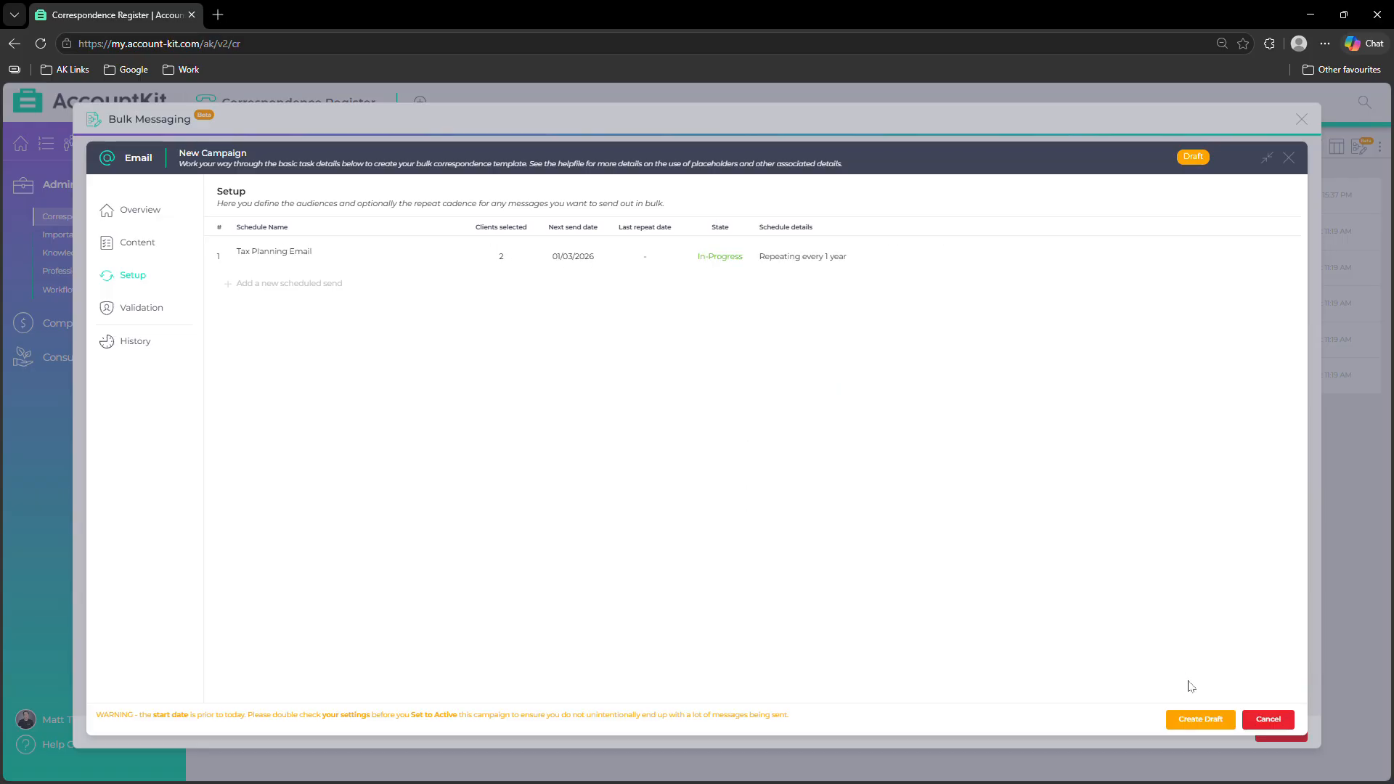
# Create the campaign draft and check its pre-send validation
pyautogui.click(1201, 720)
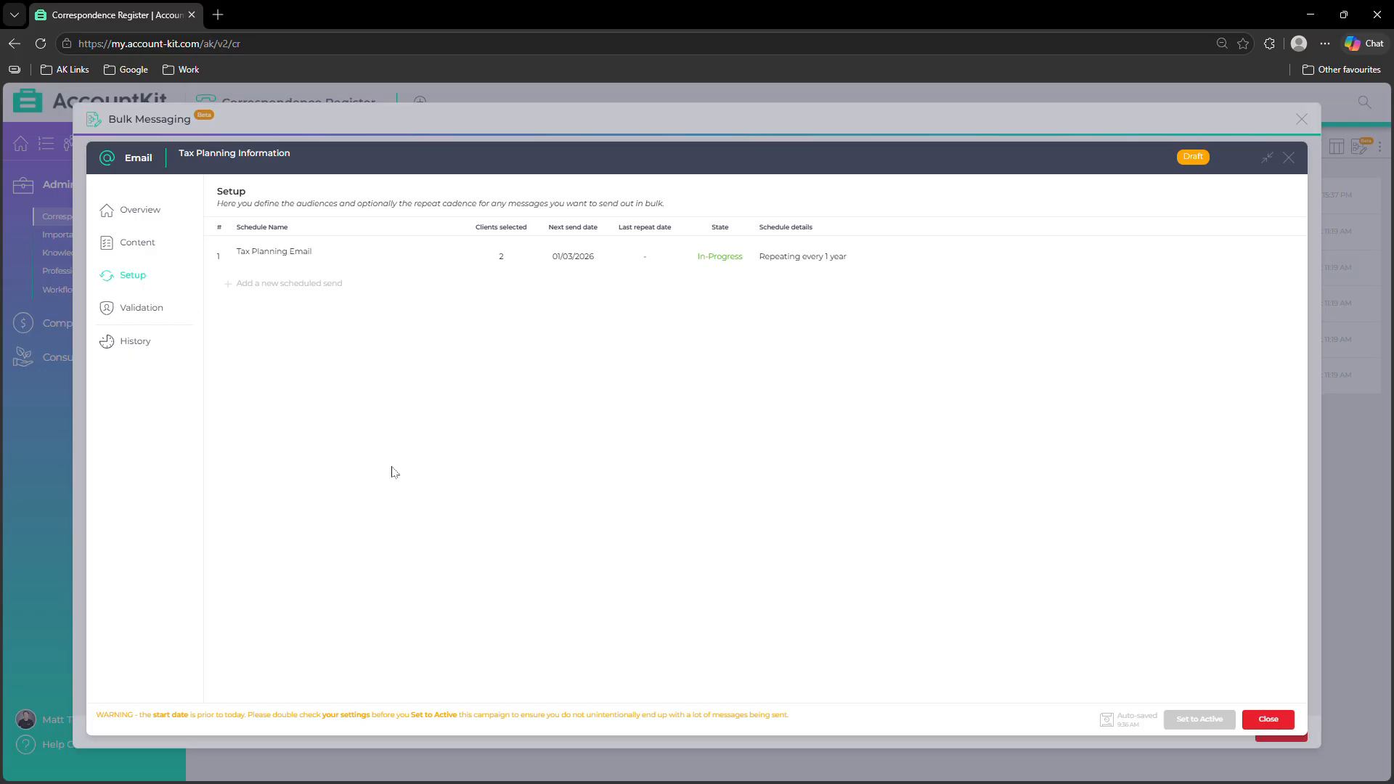
pyautogui.click(137, 310)
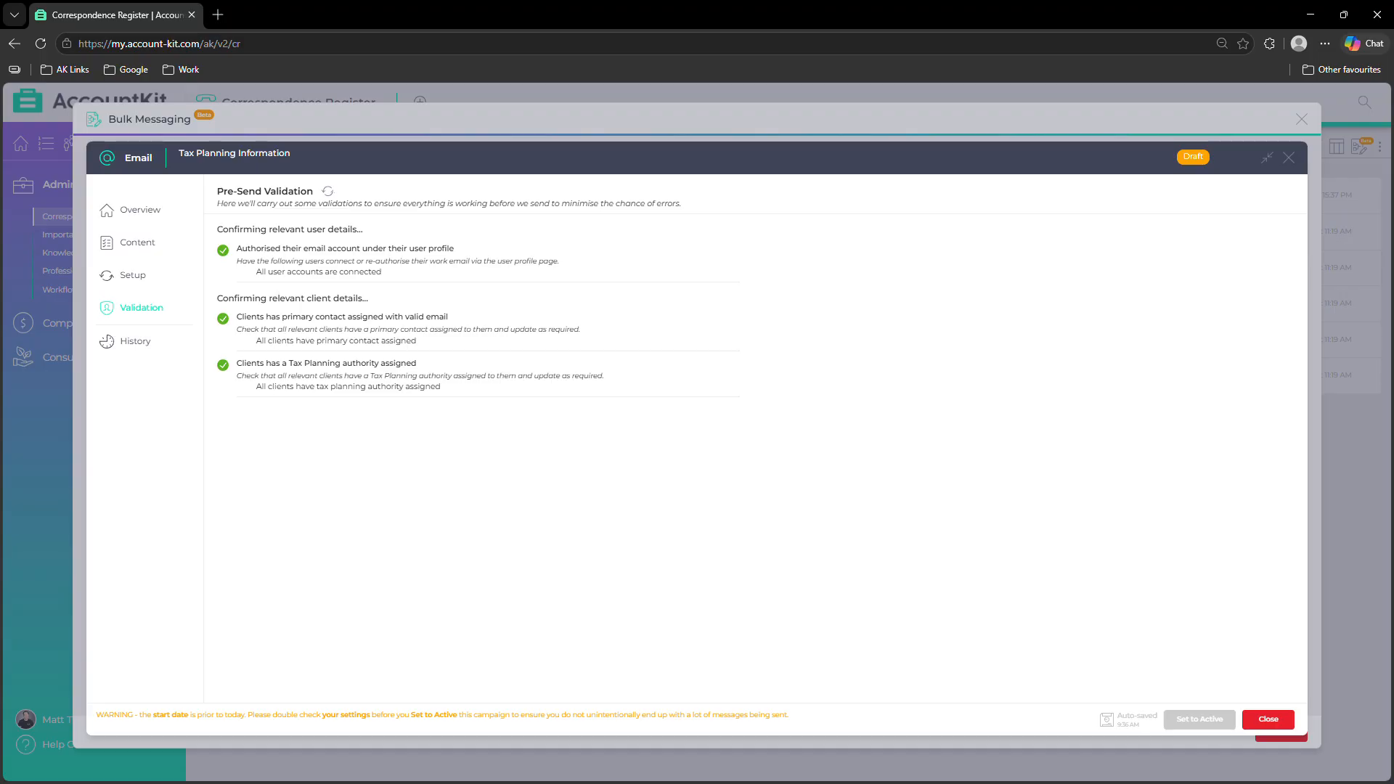
# Change the Tax Planning Email schedule's behaviour to Send and save the repeat
pyautogui.click(140, 282)
pyautogui.click(312, 253)
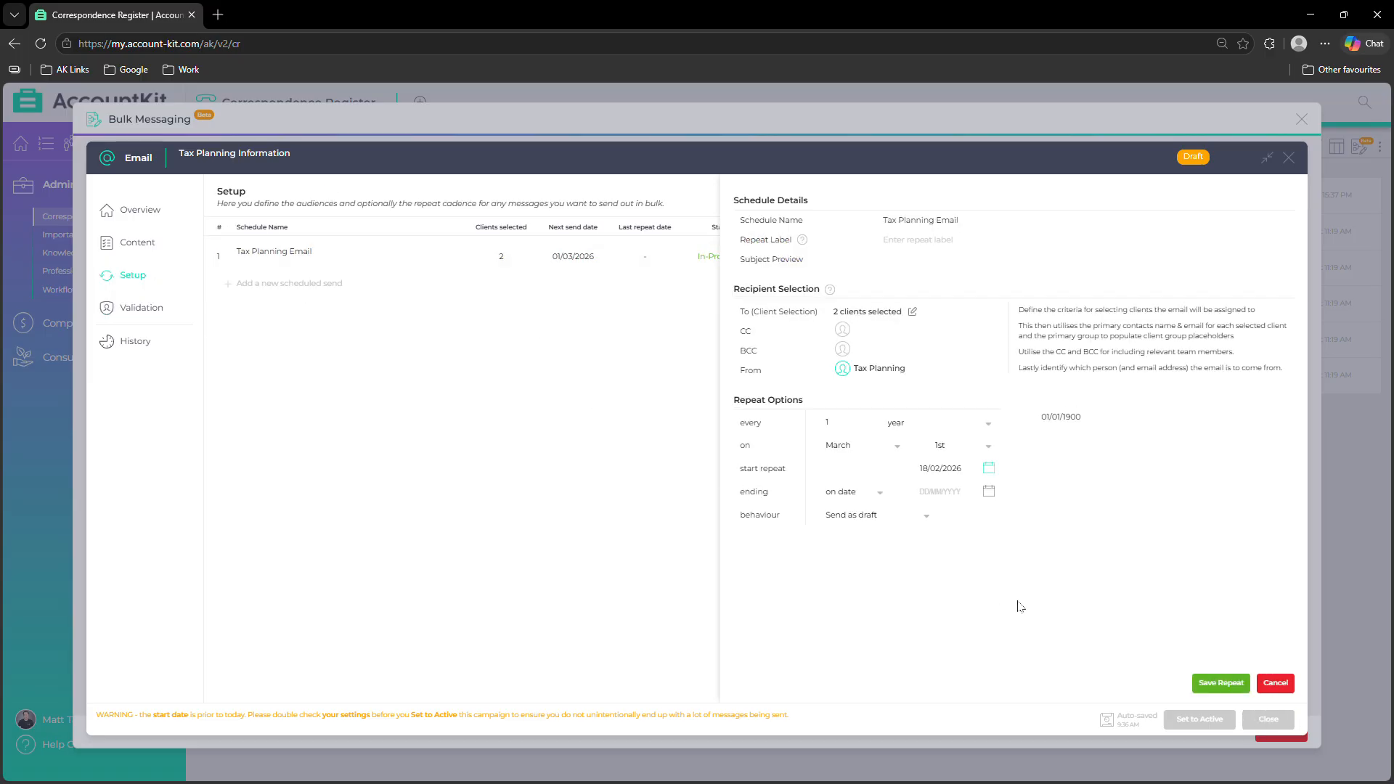
pyautogui.click(856, 521)
pyautogui.click(854, 546)
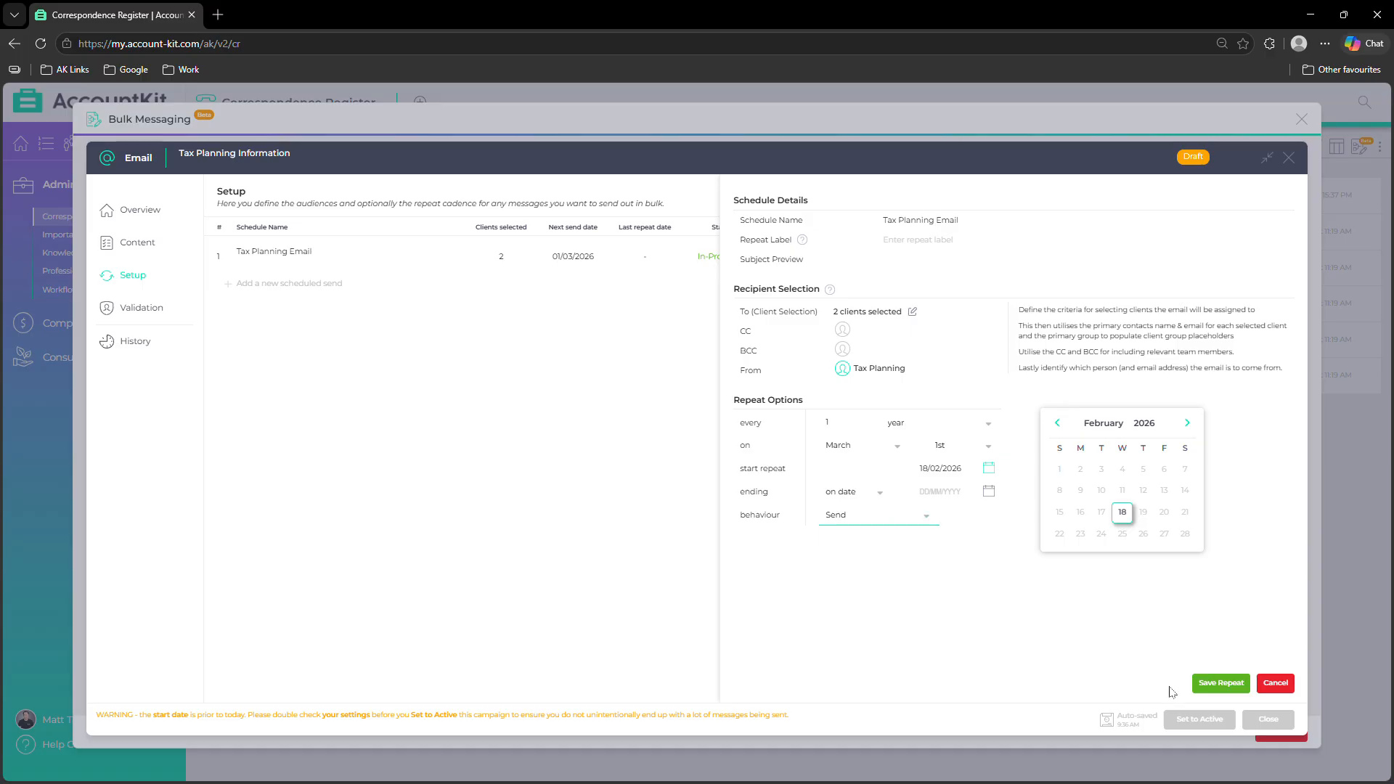
pyautogui.click(1221, 683)
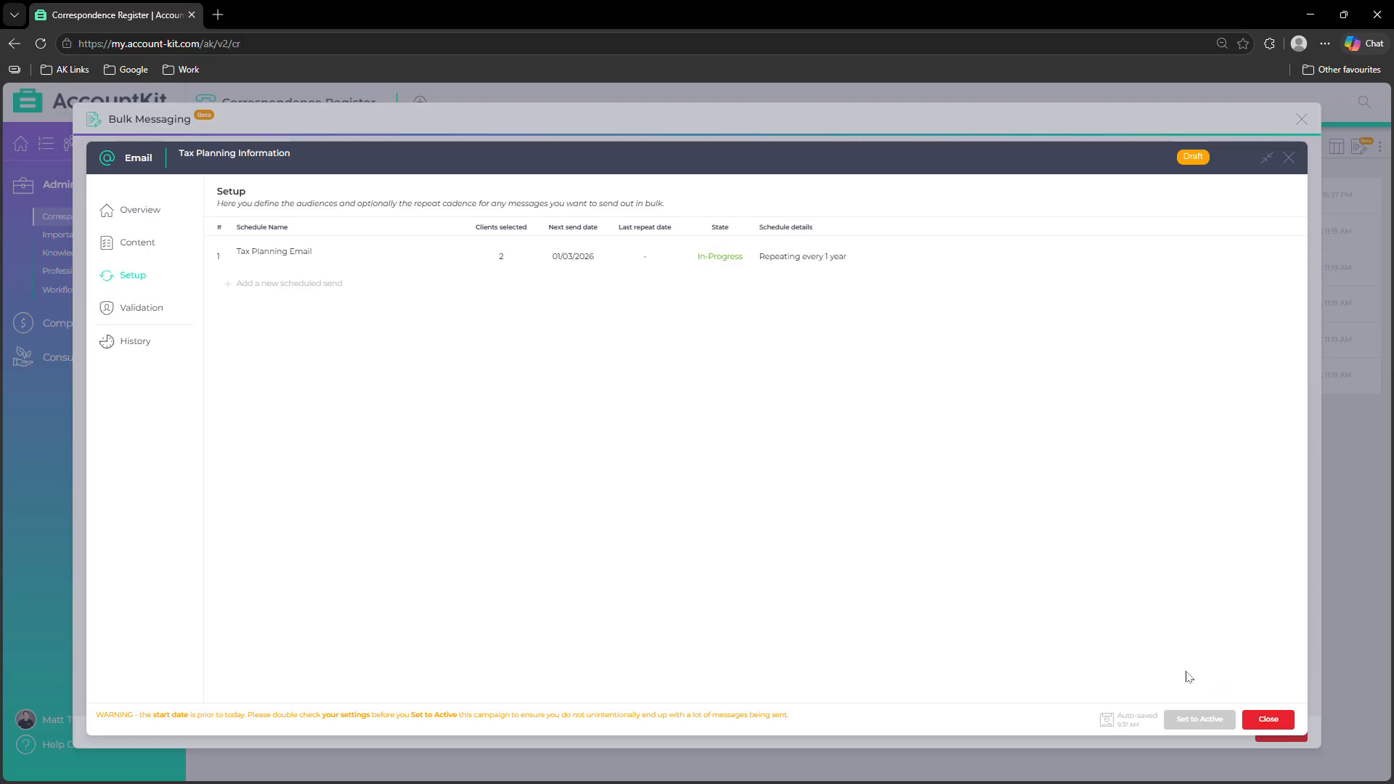
# Set the email subject to "Tax Planning Information" and recheck the schedule and pre-send validation
pyautogui.click(141, 244)
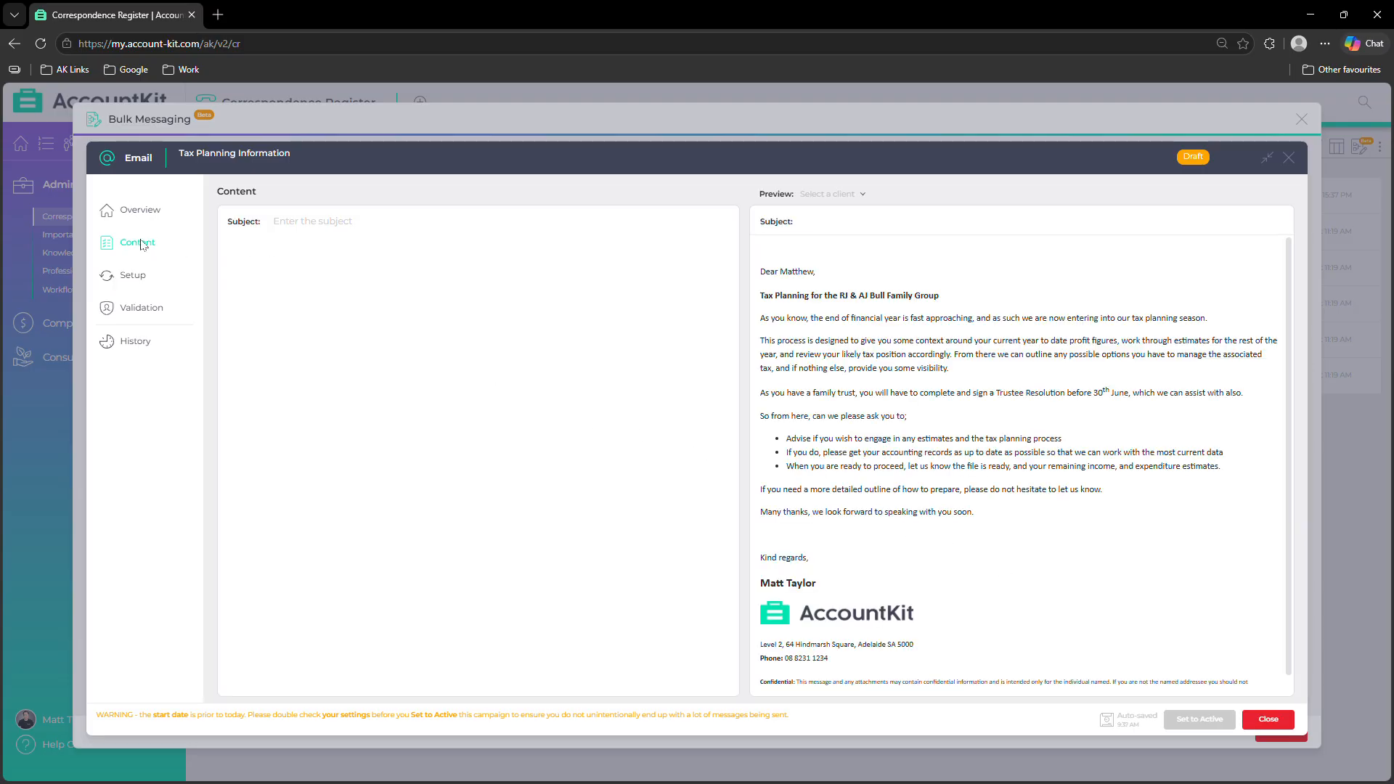
pyautogui.write('Tax Planni')
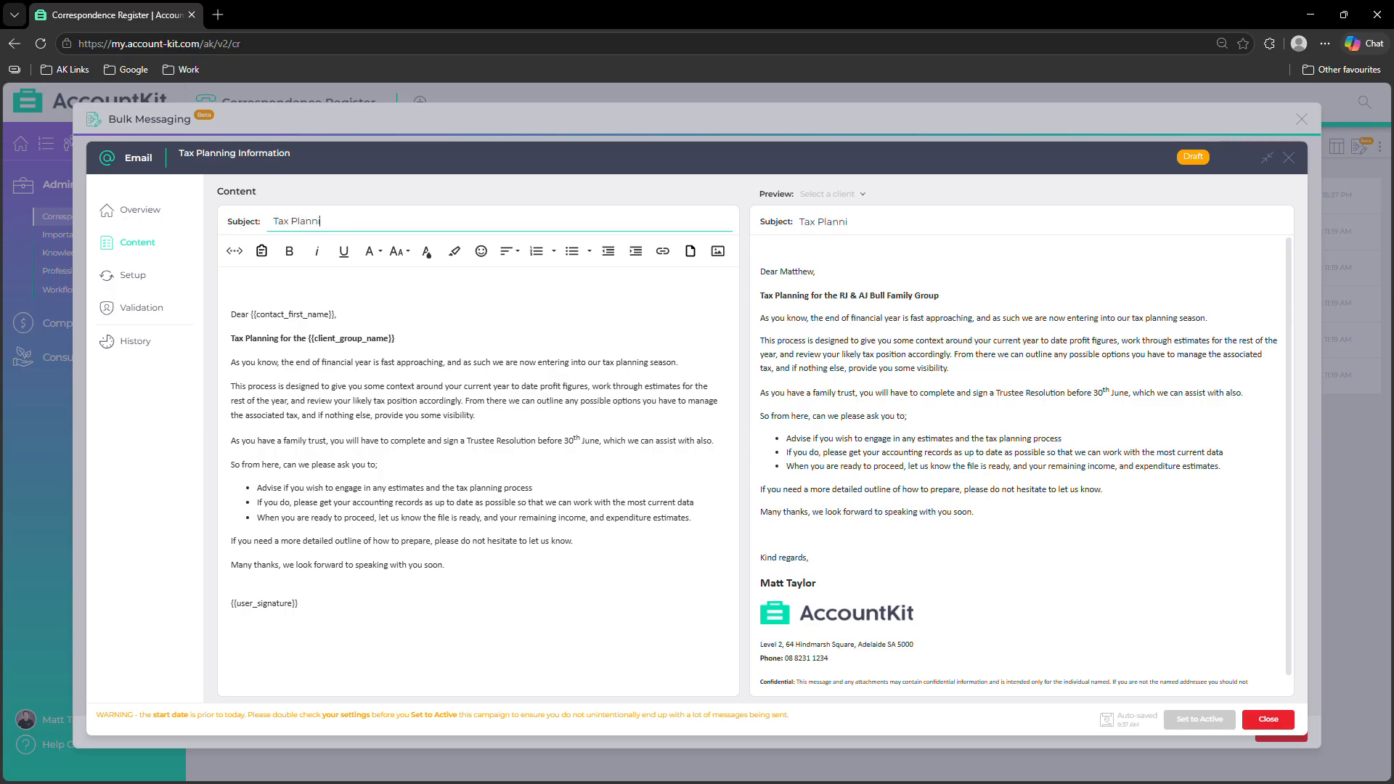
pyautogui.write('ng Information')
pyautogui.click(141, 283)
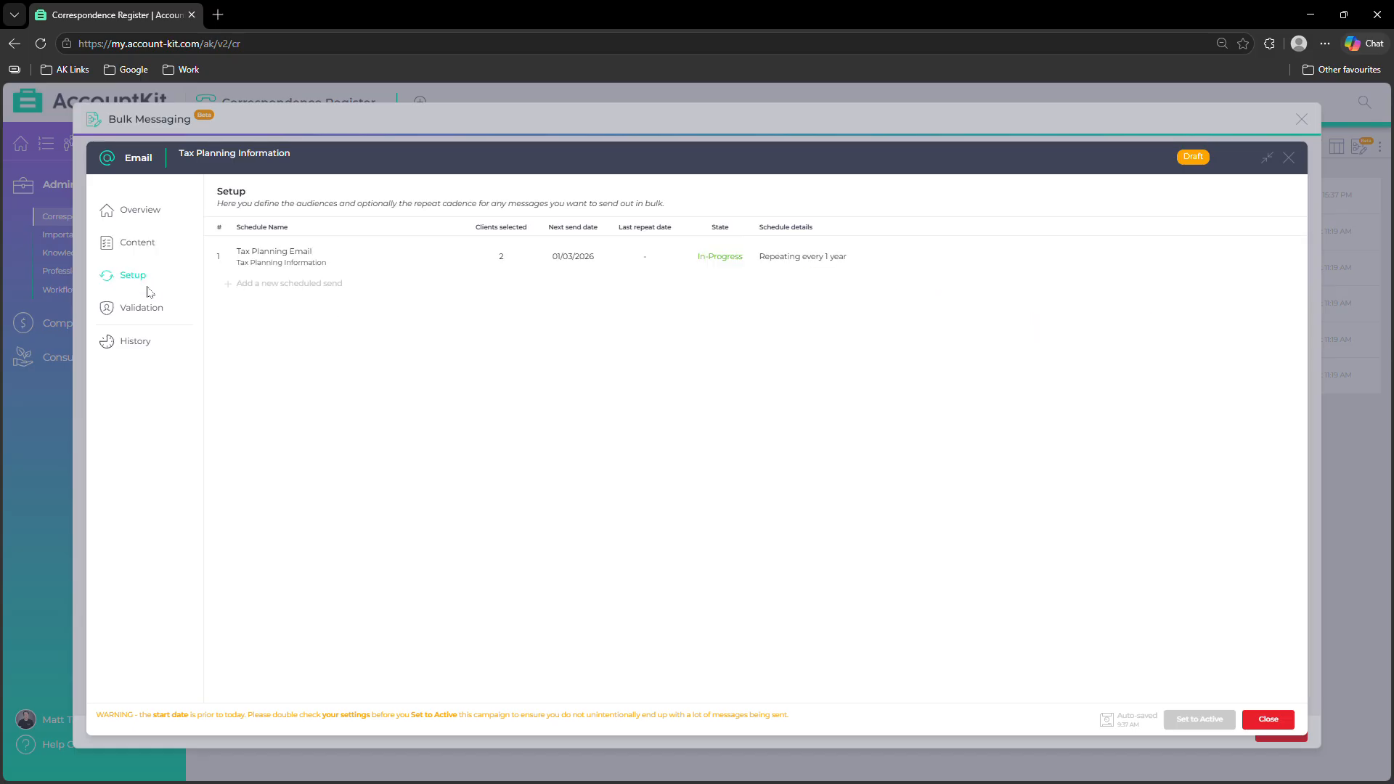
pyautogui.click(142, 308)
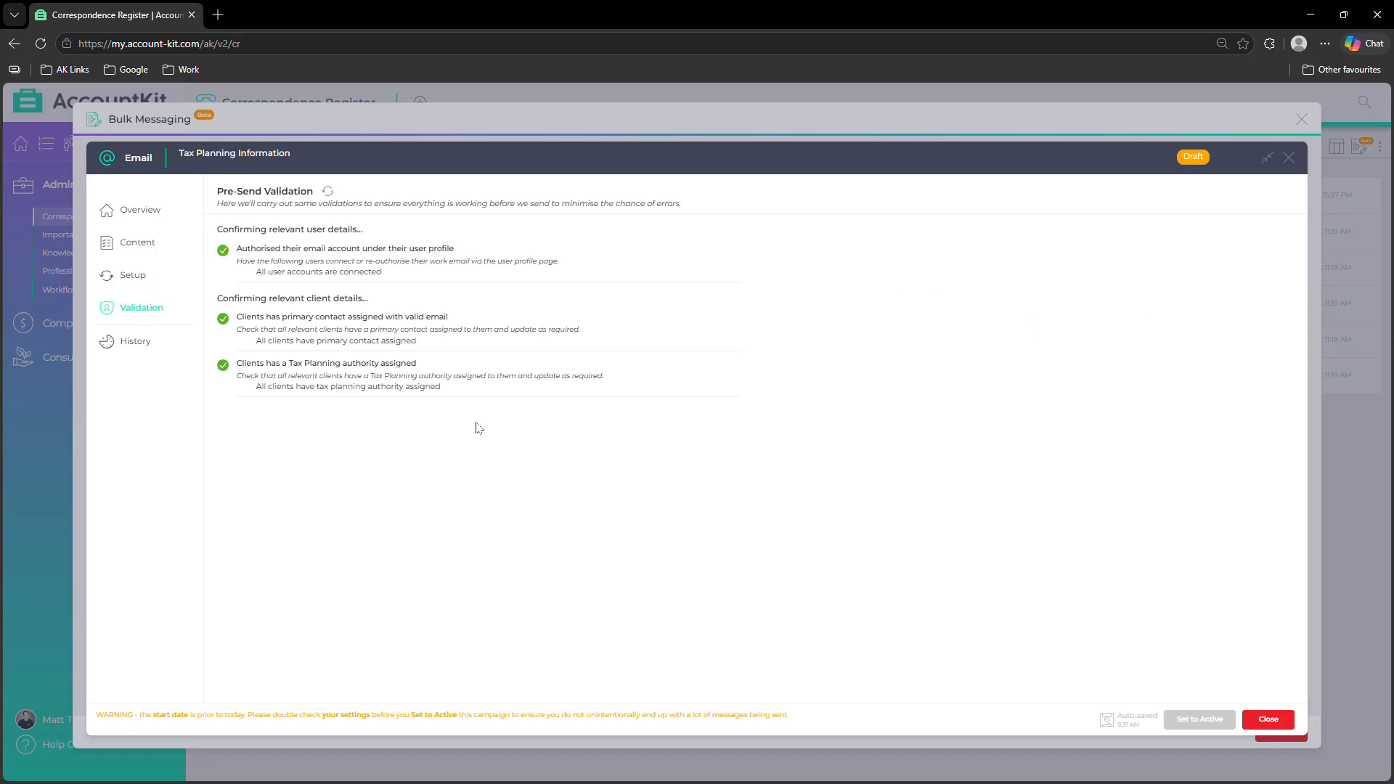